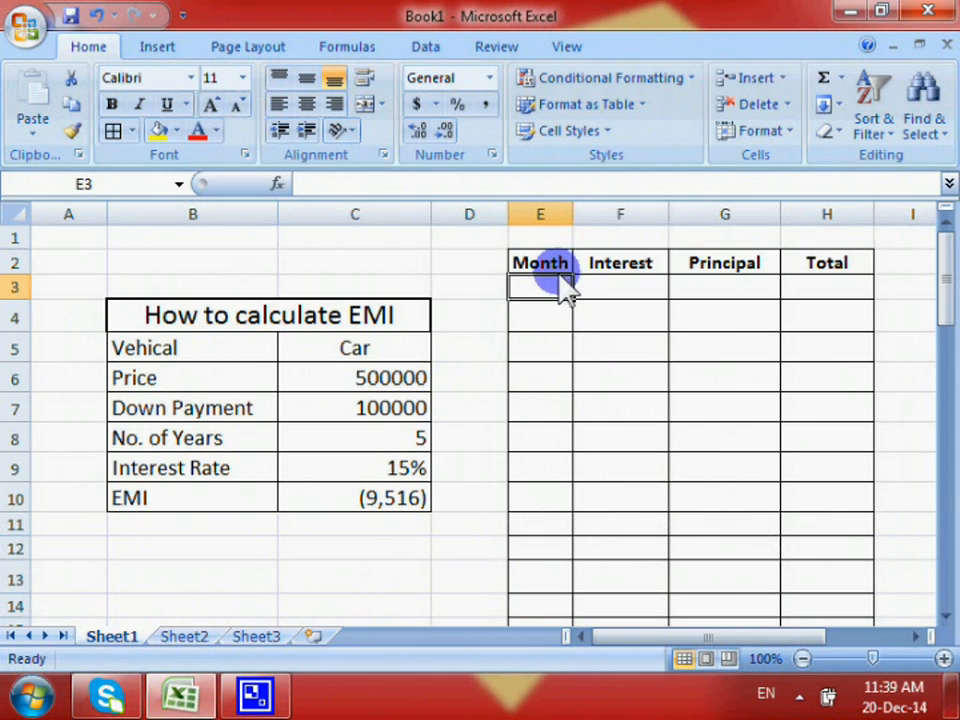
Enter 1 and 2 in the first two Month cells, E3 and E4, and fill the number series down the column.
{"action": "type", "text": "1"}
{"action": "key", "text": "Return"}
{"action": "type", "text": "2"}
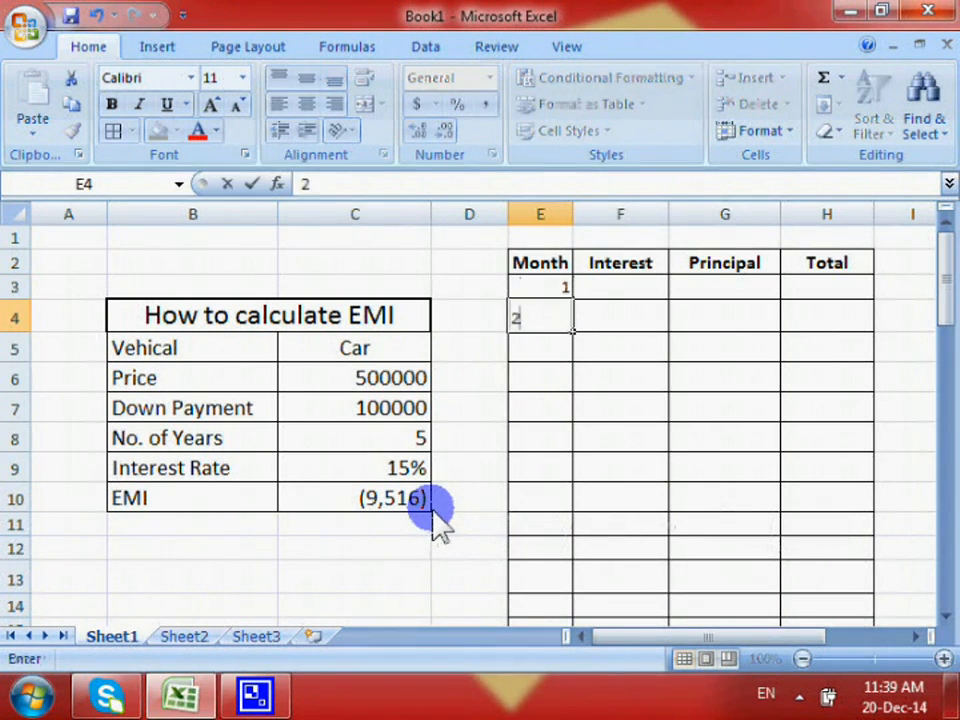
{"action": "key", "text": "Return"}
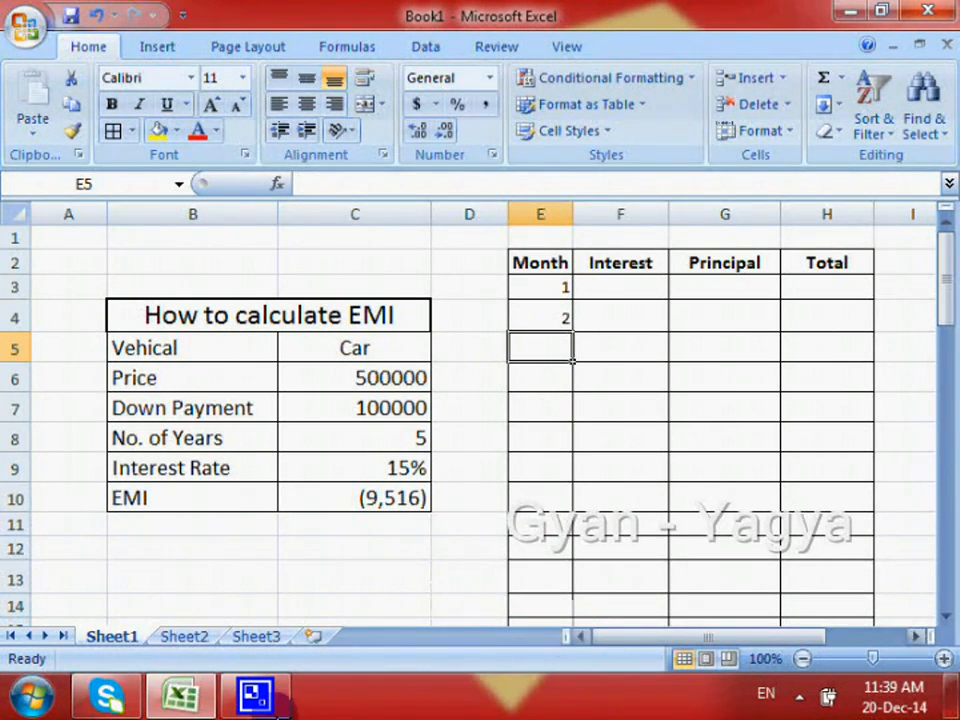
{"action": "left_click_drag", "start_coordinate": [561, 289], "coordinate": [574, 612]}
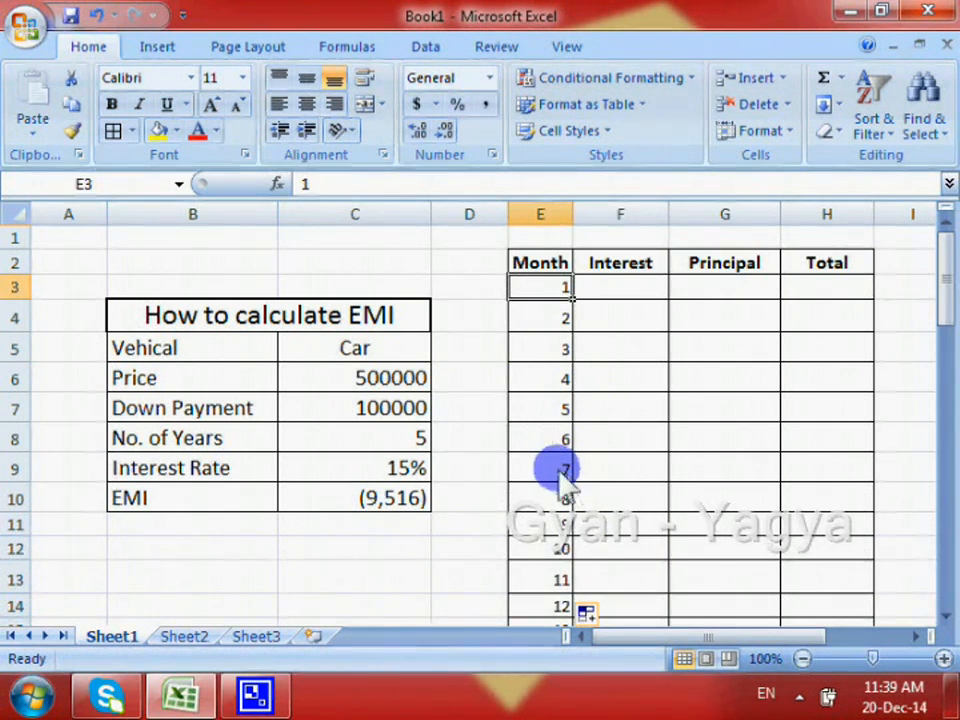
Start an IPMT formula in F3 for the first month's interest, with C9/12 as the rate and E3 as the period.
{"action": "left_click", "coordinate": [608, 300]}
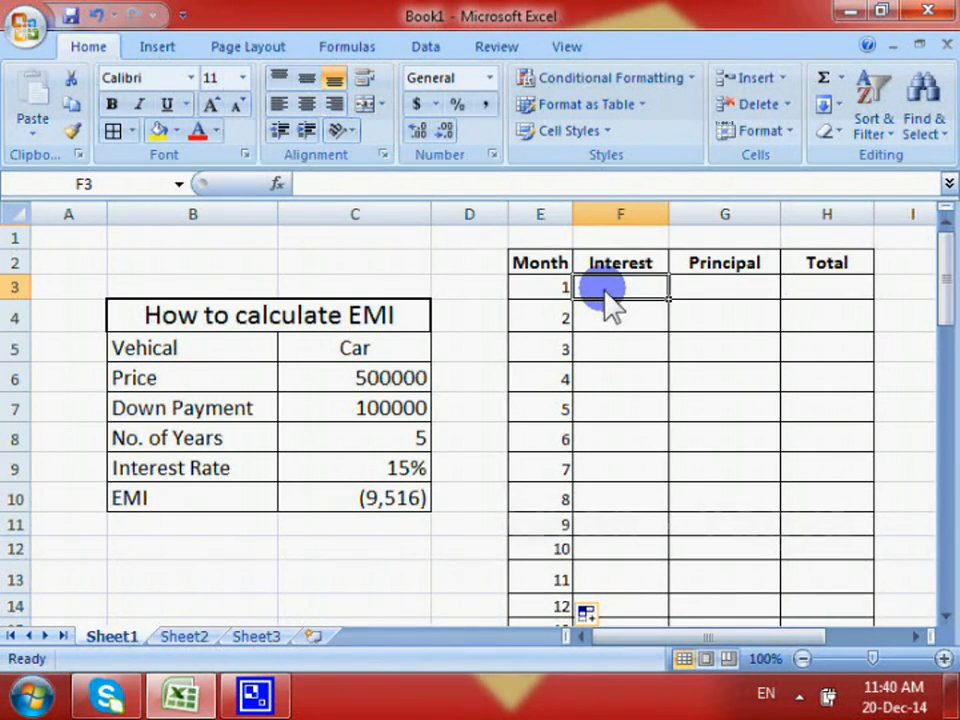
{"action": "type", "text": "=ip"}
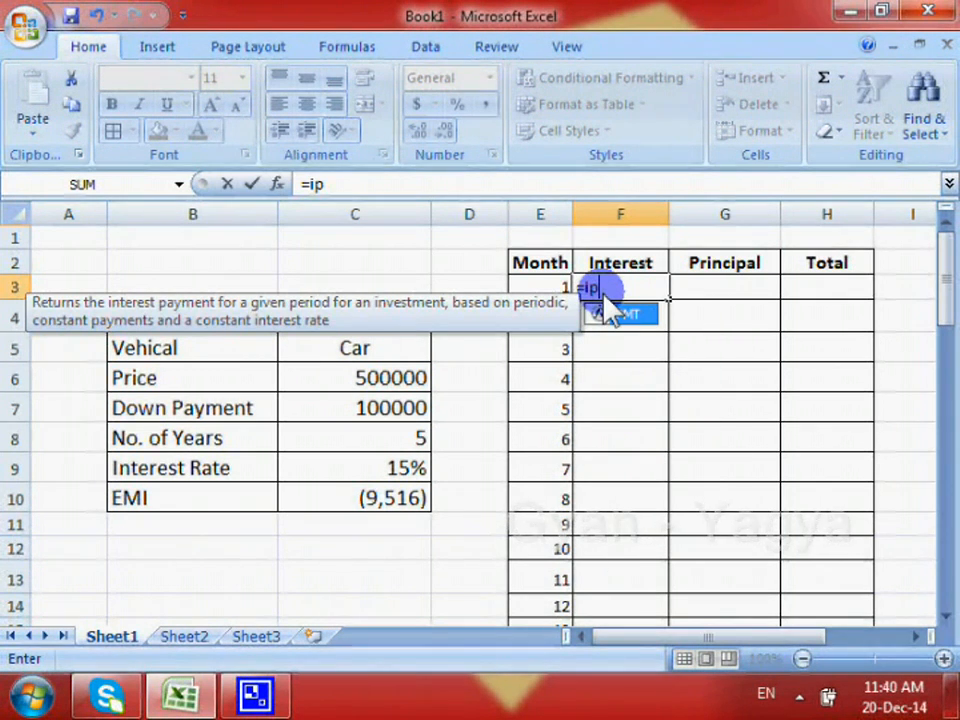
{"action": "type", "text": "mt("}
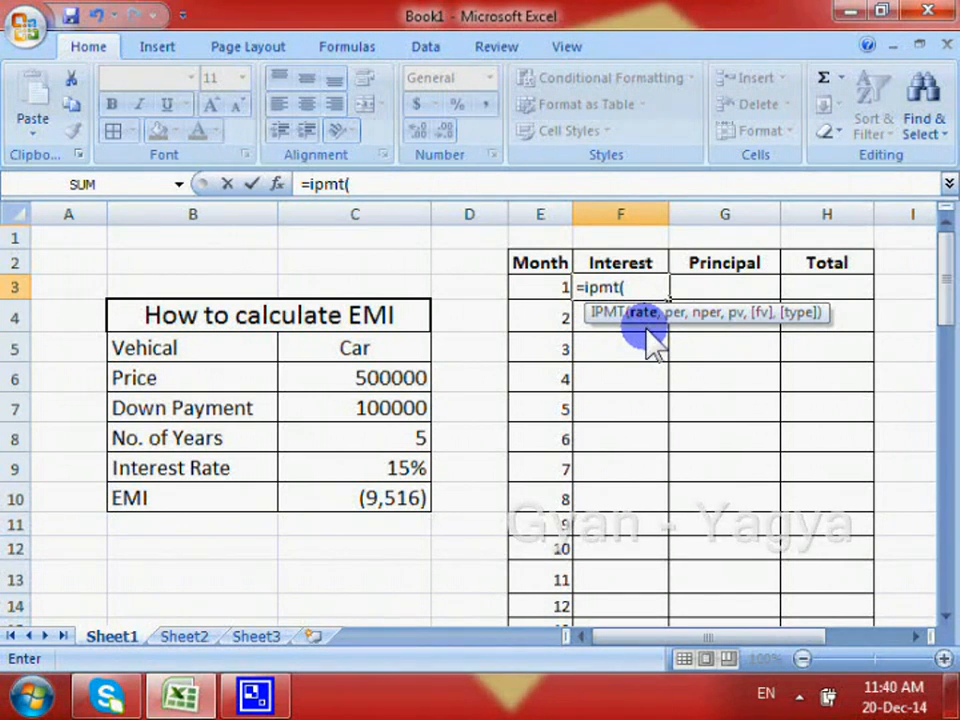
{"action": "left_click", "coordinate": [406, 472]}
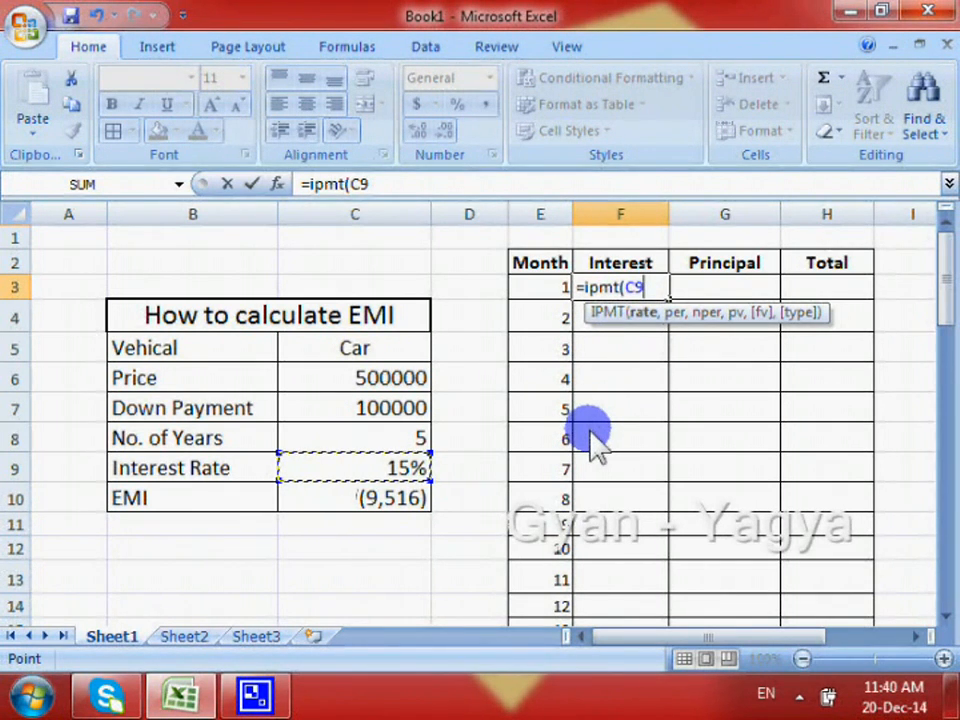
{"action": "type", "text": "/12"}
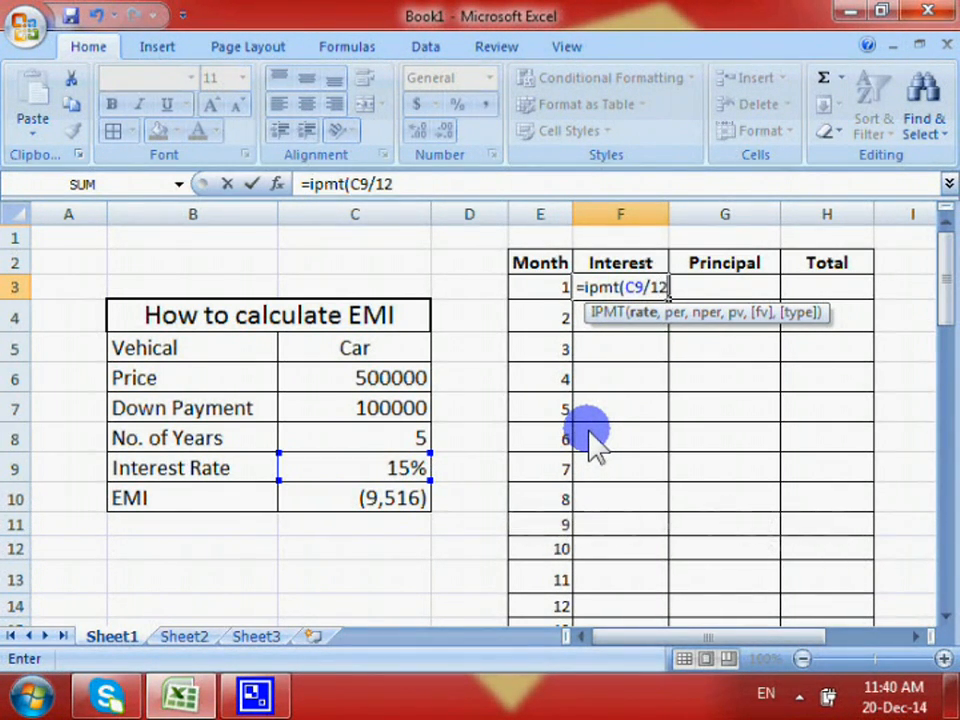
{"action": "type", "text": ","}
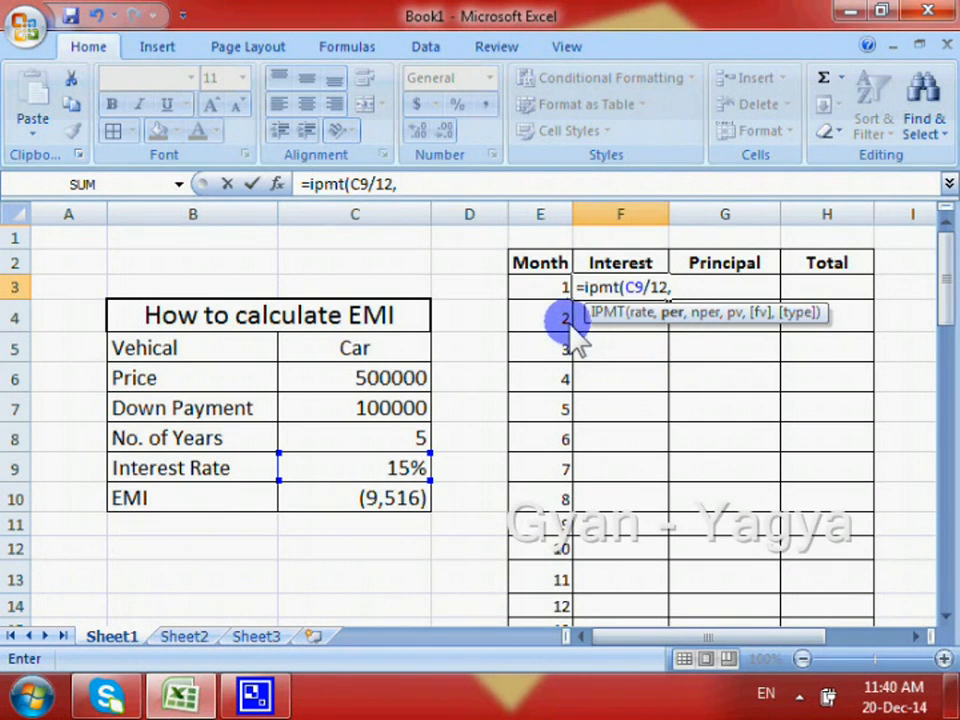
{"action": "left_click", "coordinate": [546, 293]}
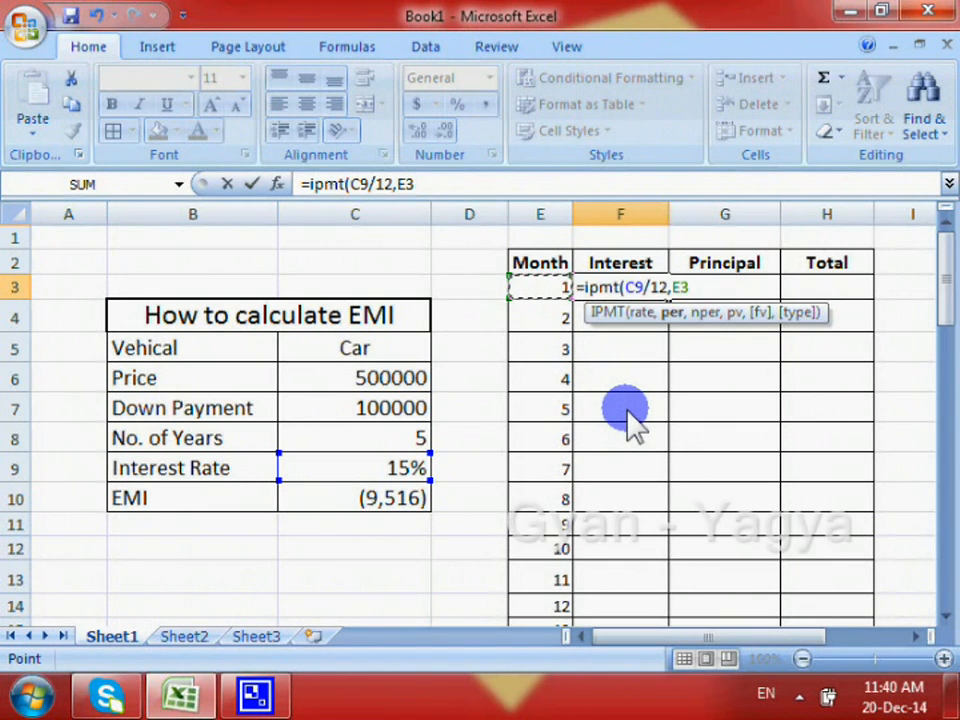
{"action": "type", "text": ","}
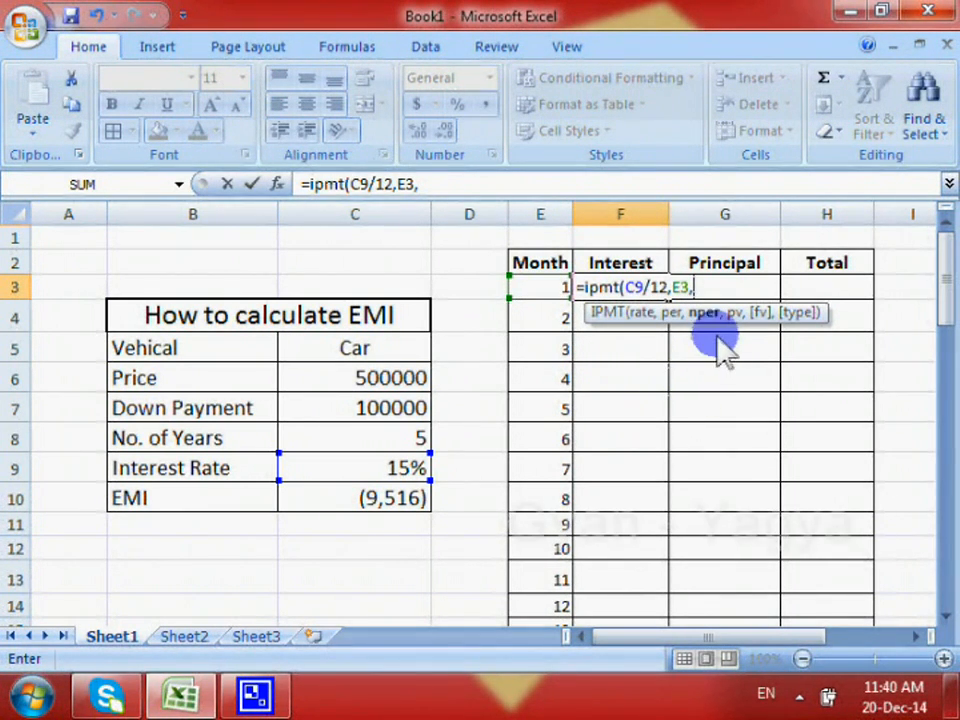
Complete the IPMT formula in F3 with C8*12 periods and present value C6-C7, and format the cell with the comma style.
{"action": "left_click", "coordinate": [408, 440]}
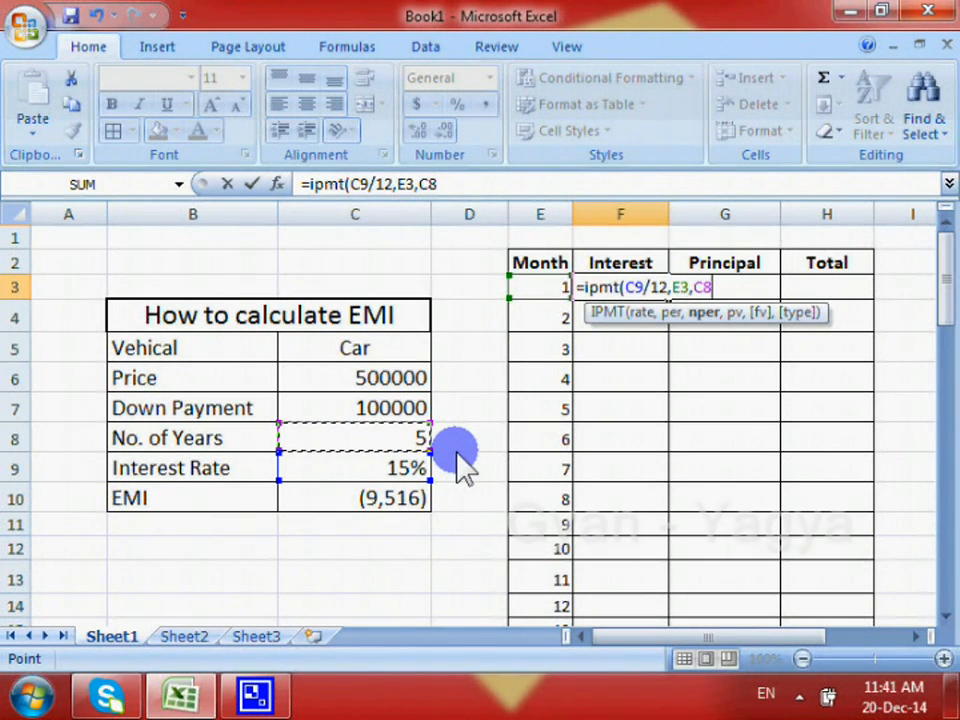
{"action": "type", "text": "*12"}
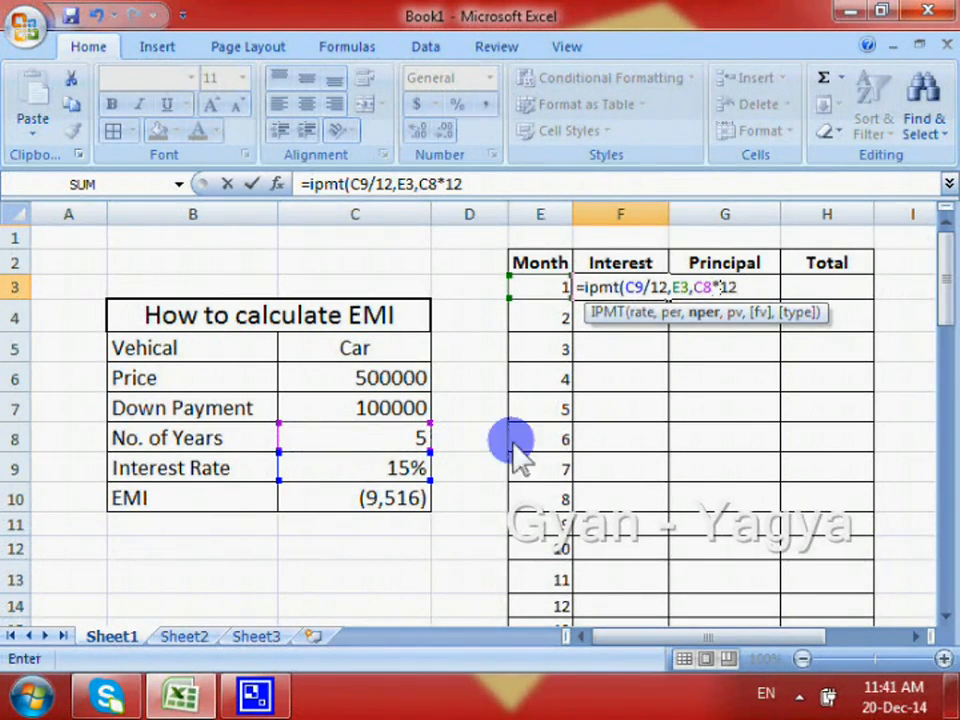
{"action": "type", "text": ","}
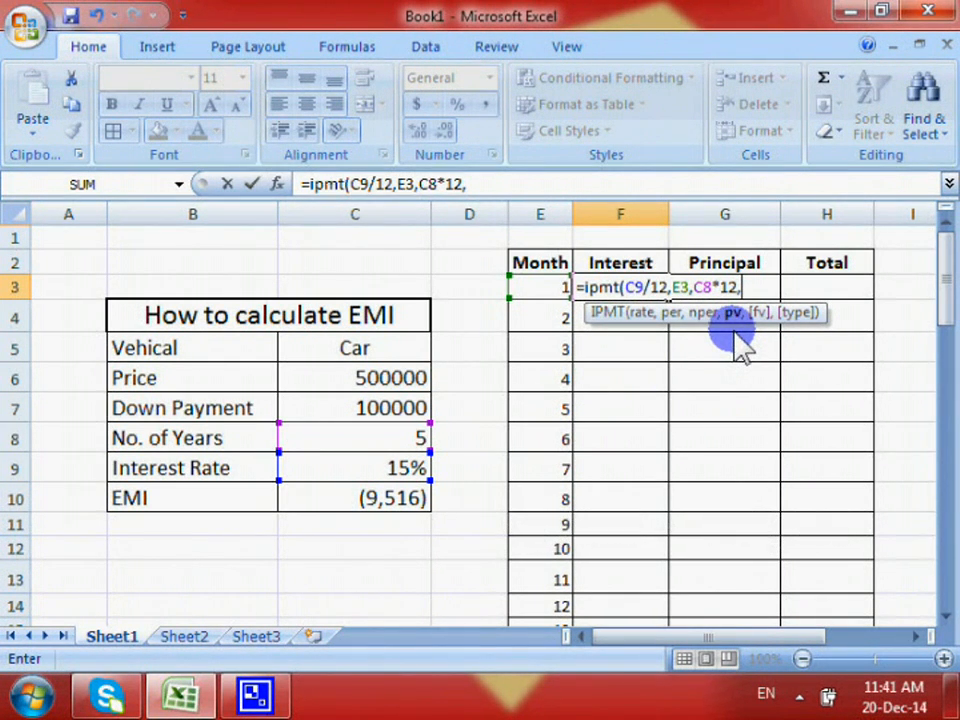
{"action": "left_click", "coordinate": [423, 383]}
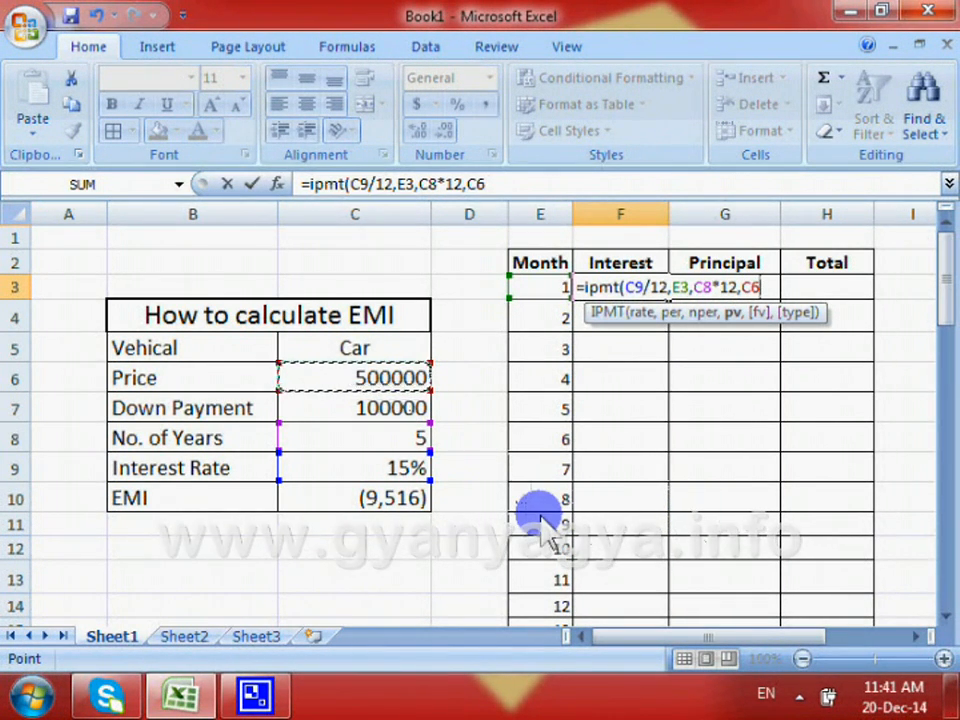
{"action": "type", "text": "-"}
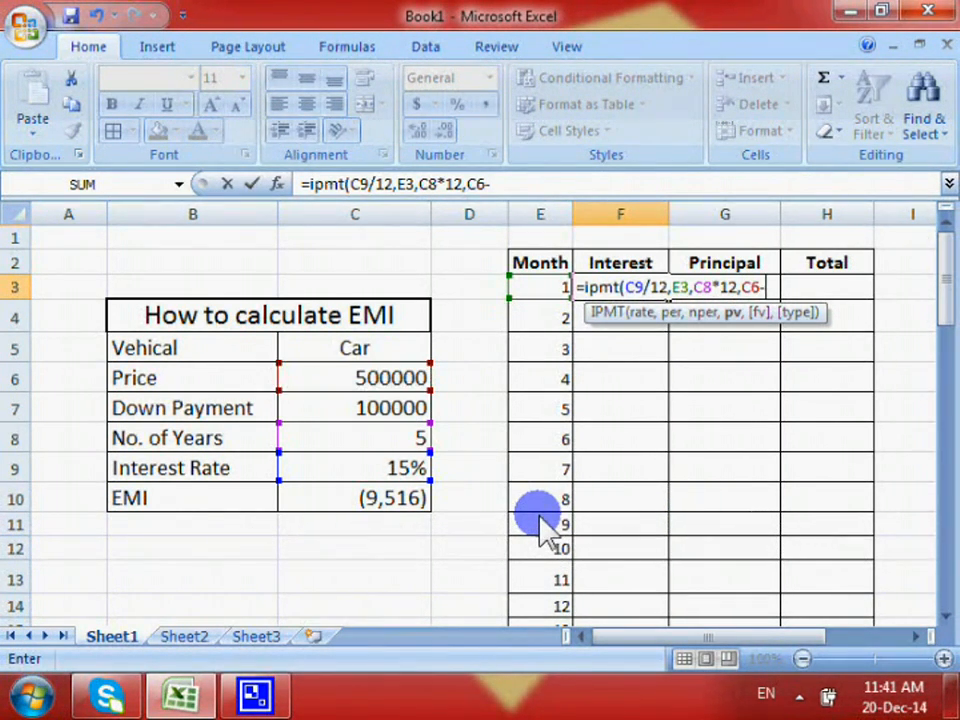
{"action": "left_click", "coordinate": [398, 425]}
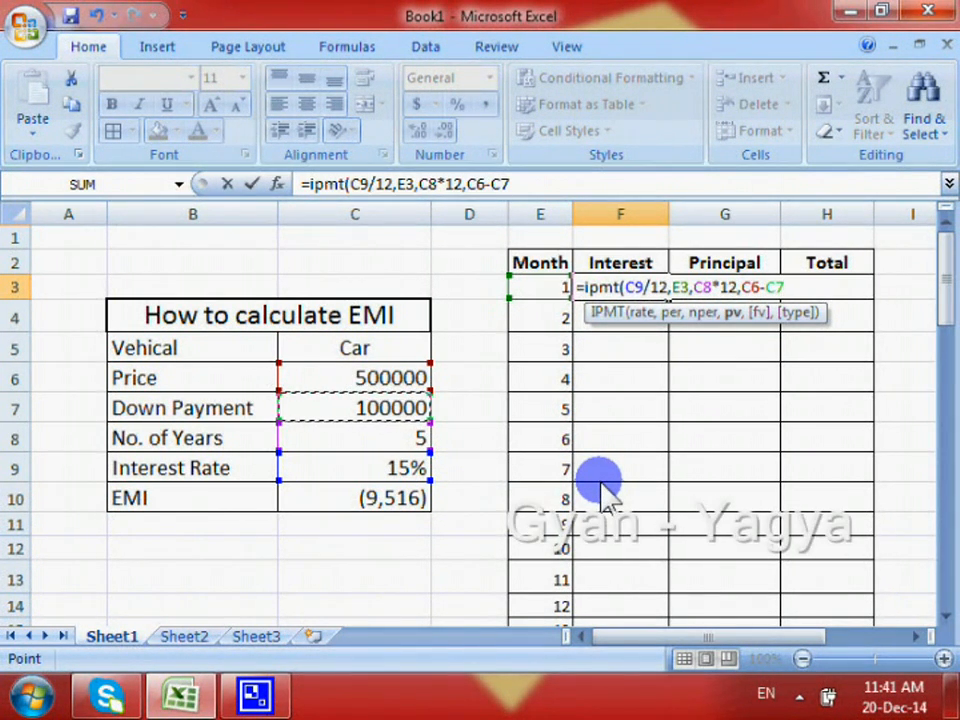
{"action": "key", "text": "Return"}
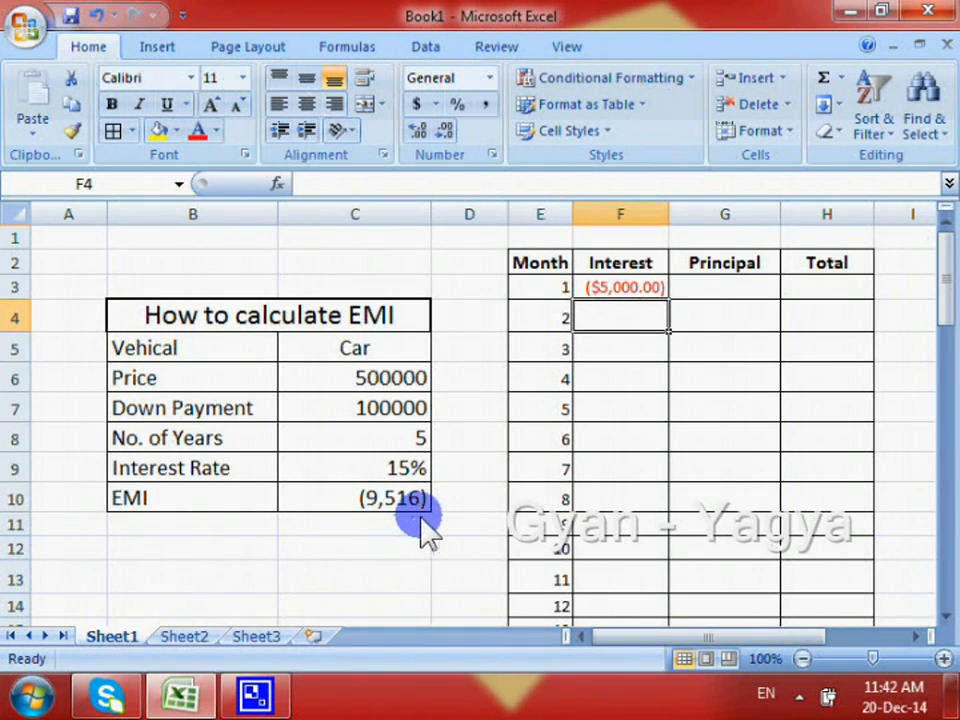
{"action": "left_click", "coordinate": [621, 296]}
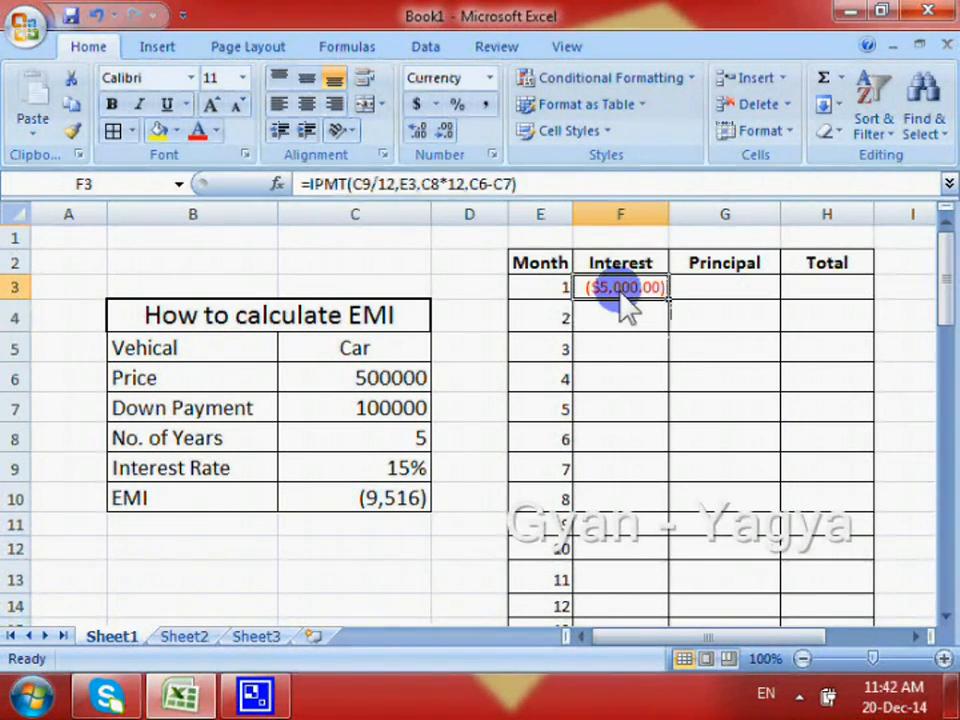
{"action": "left_click", "coordinate": [487, 108]}
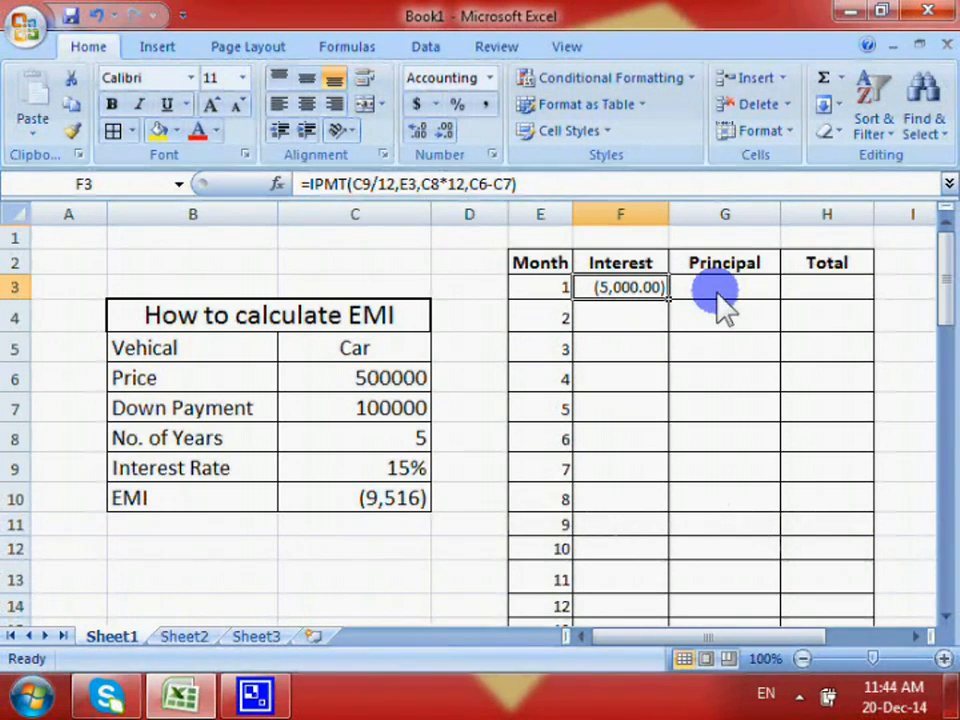
Start a PPMT formula in G3 for the first month's principal, with C9/12 as the rate and E3 as the period.
{"action": "left_click", "coordinate": [722, 303]}
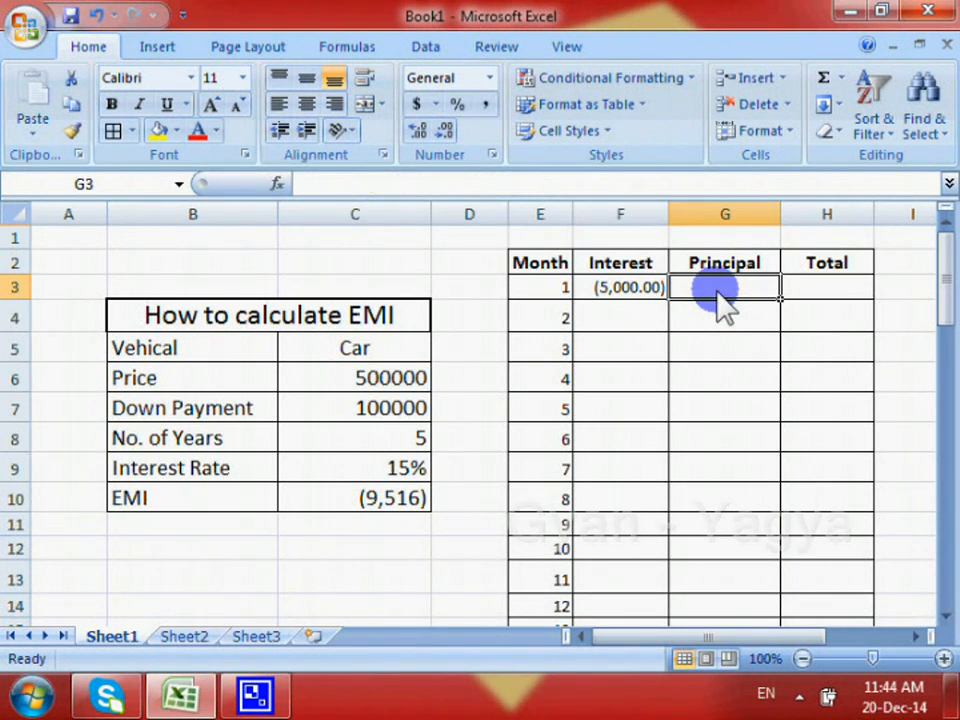
{"action": "type", "text": "="}
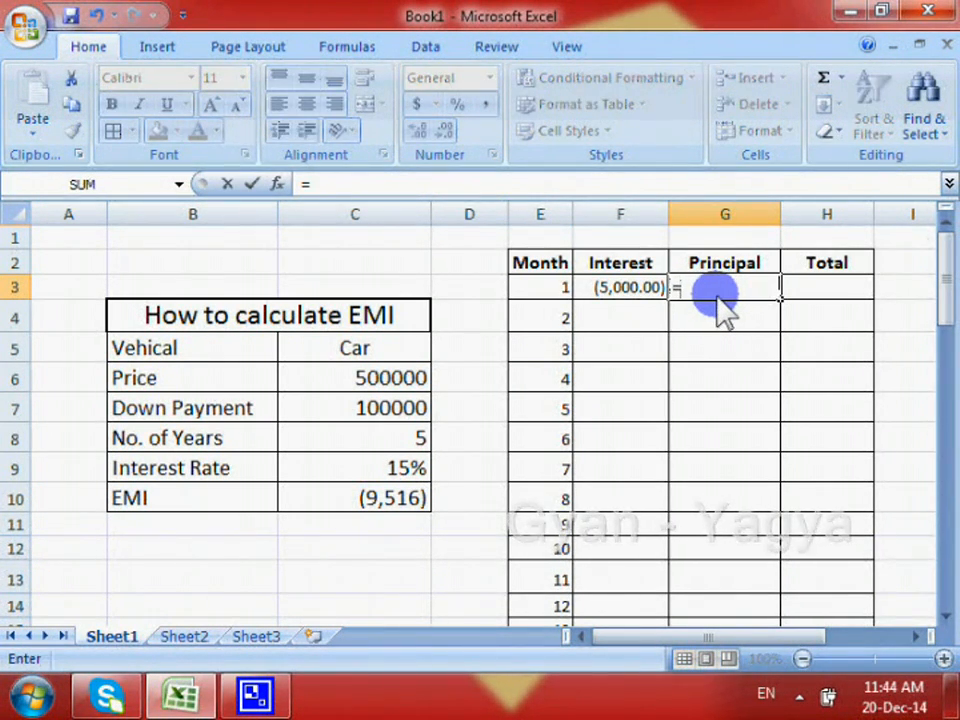
{"action": "type", "text": "pp"}
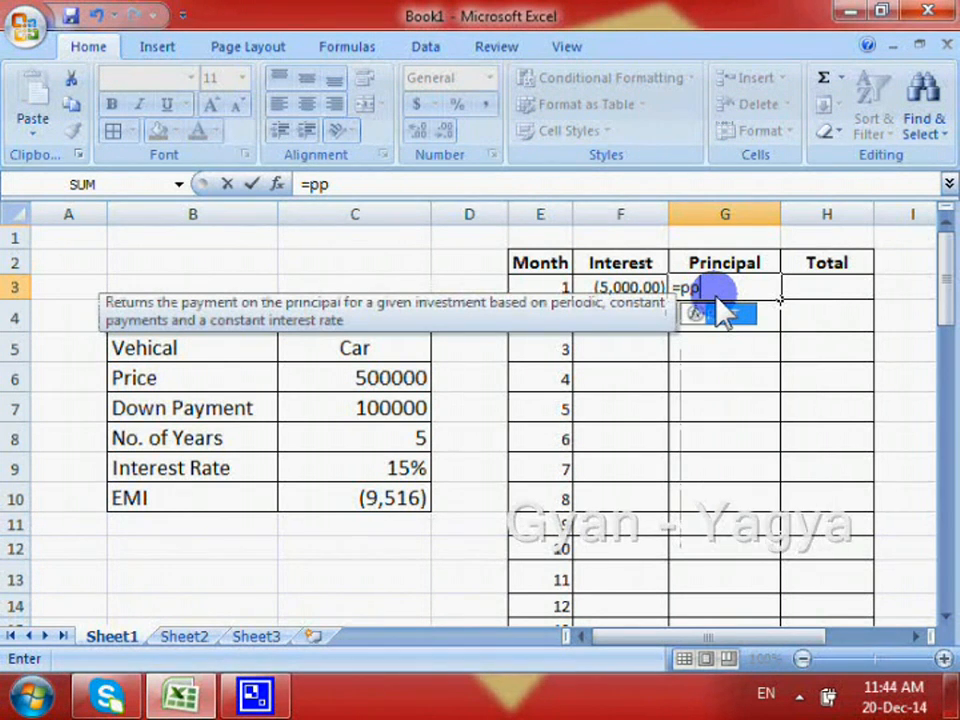
{"action": "type", "text": "mt"}
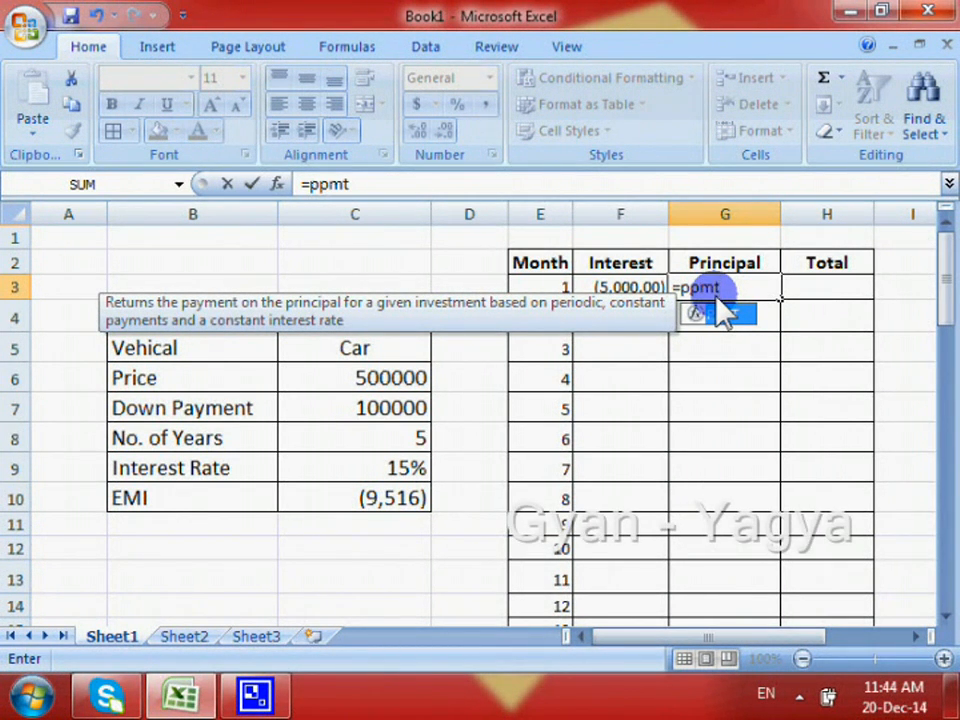
{"action": "type", "text": "("}
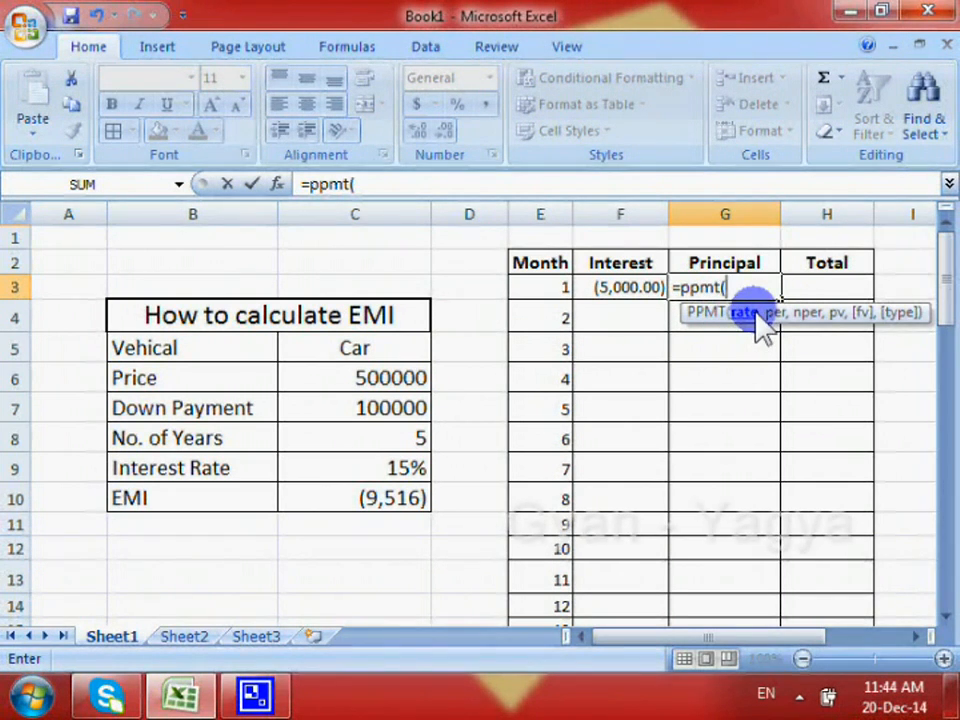
{"action": "left_click", "coordinate": [420, 476]}
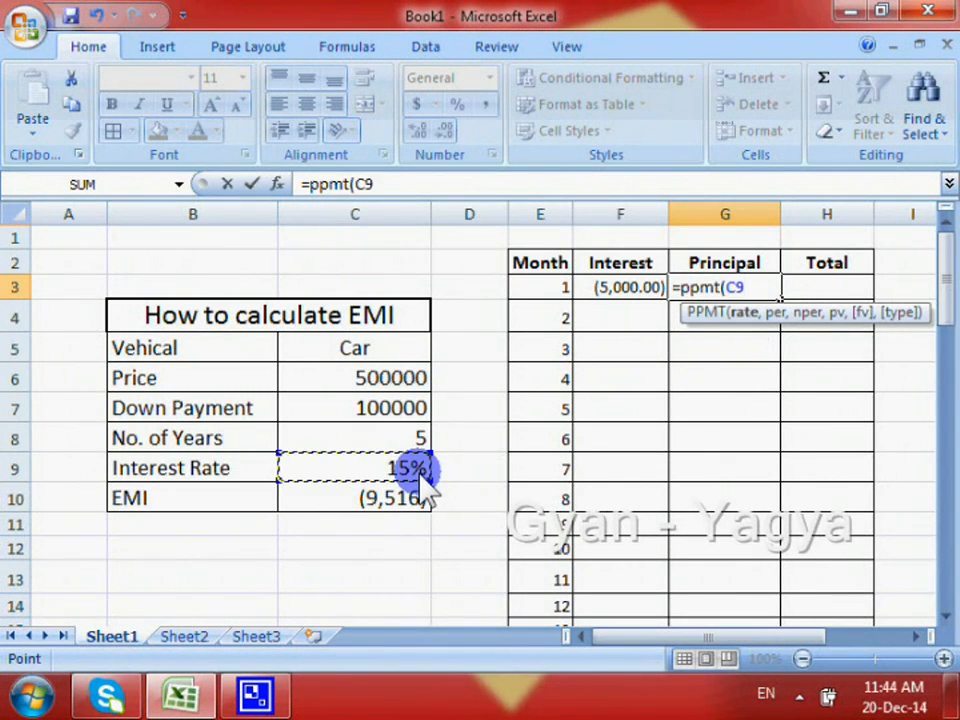
{"action": "type", "text": "/"}
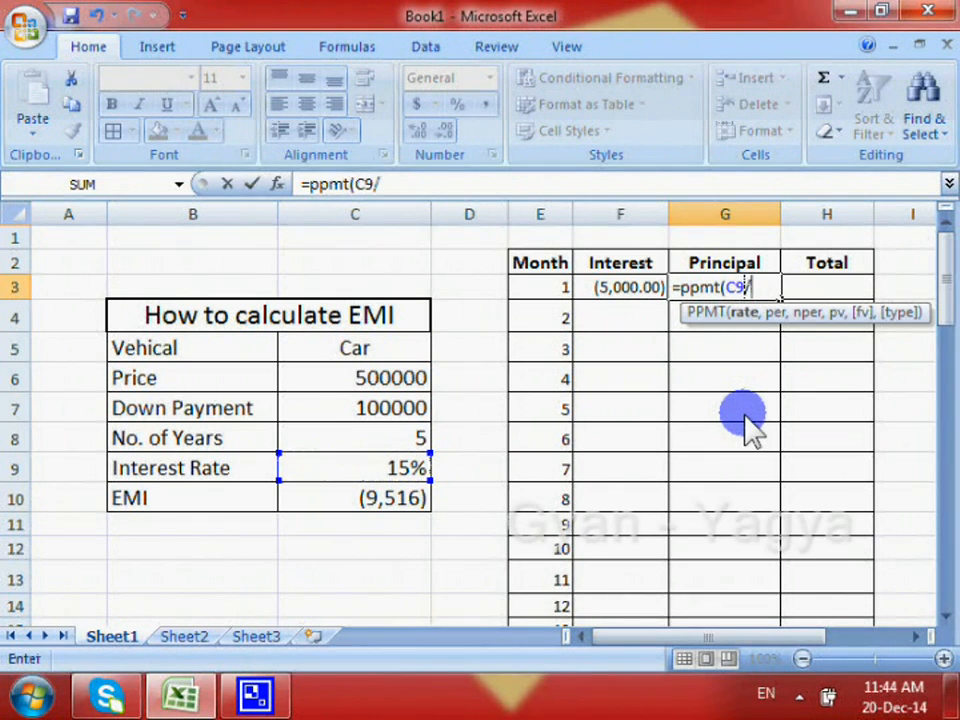
{"action": "type", "text": "12"}
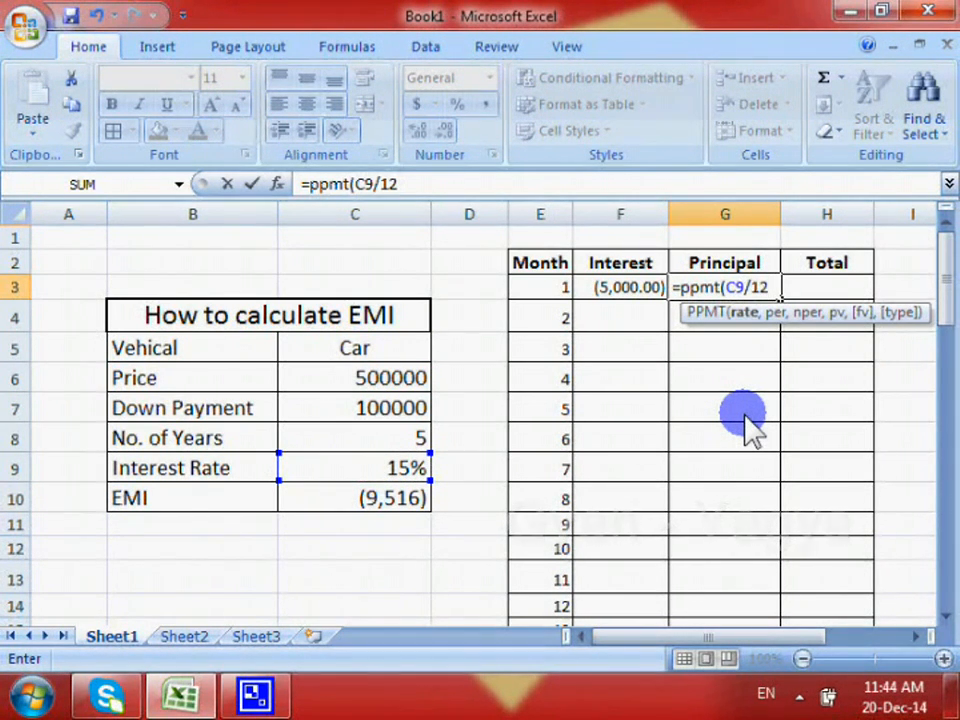
{"action": "type", "text": ","}
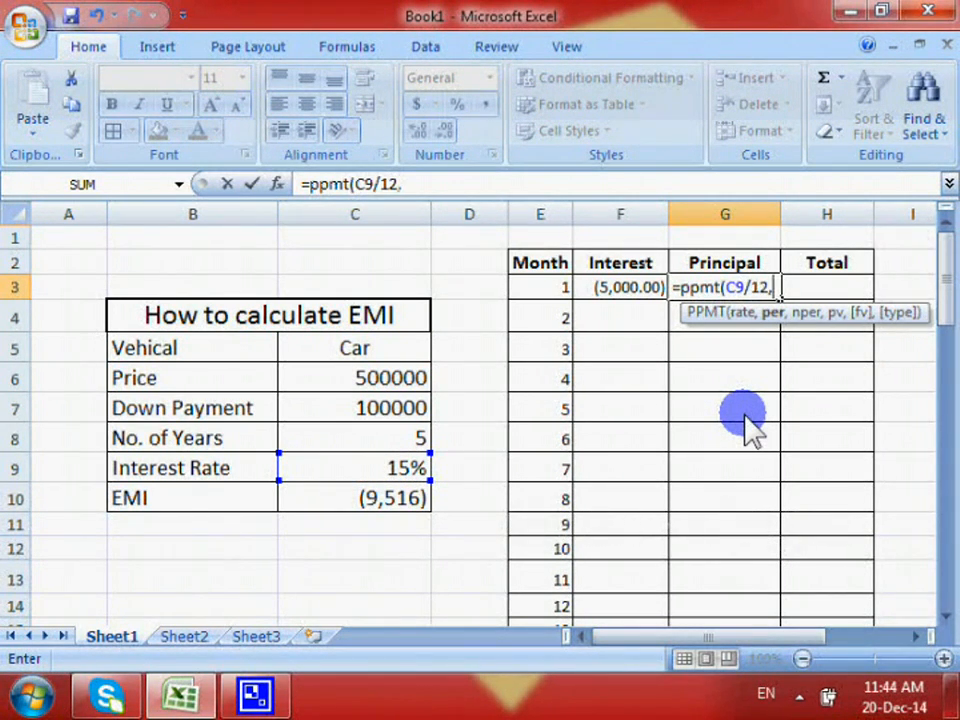
{"action": "left_click", "coordinate": [560, 289]}
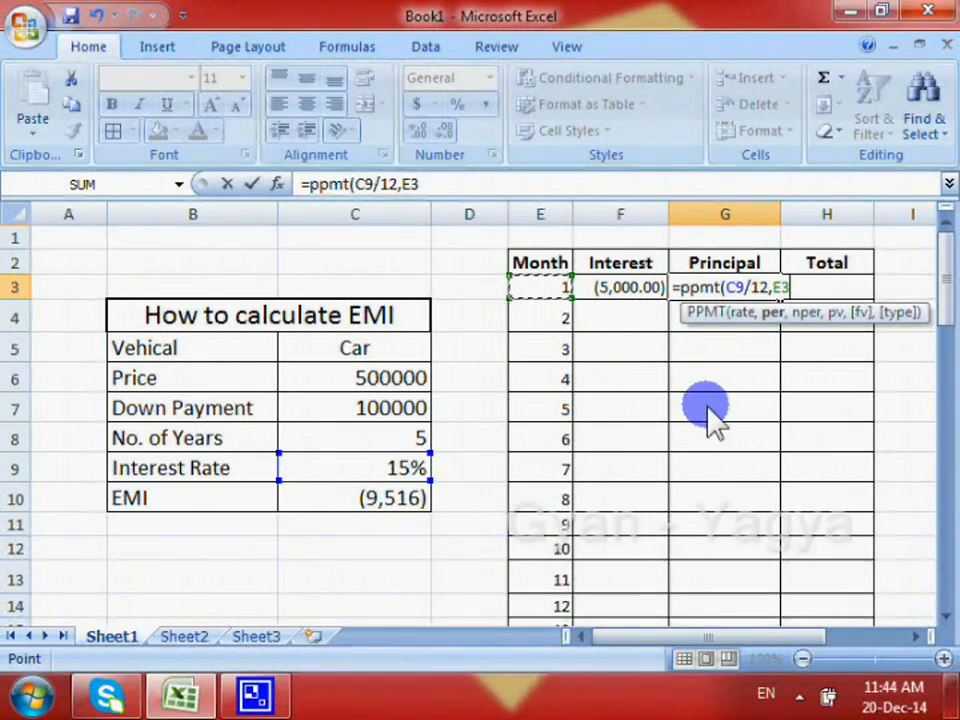
{"action": "type", "text": ","}
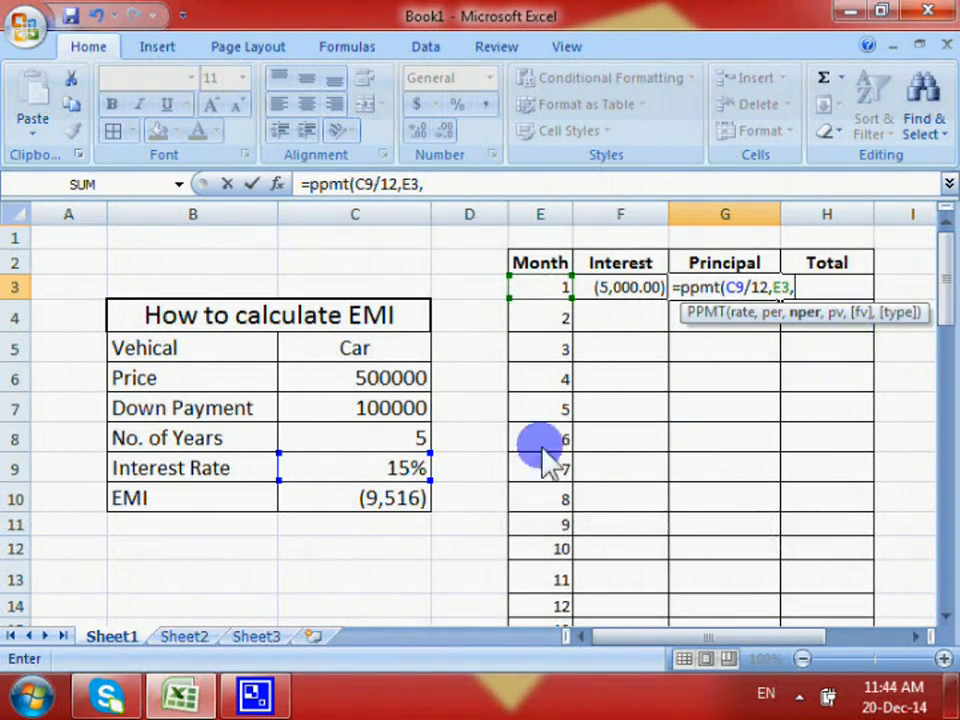
Complete the PPMT formula in G3 with C8*12 periods and present value C6-C7, and format the cell in comma style without decimals.
{"action": "left_click", "coordinate": [420, 441]}
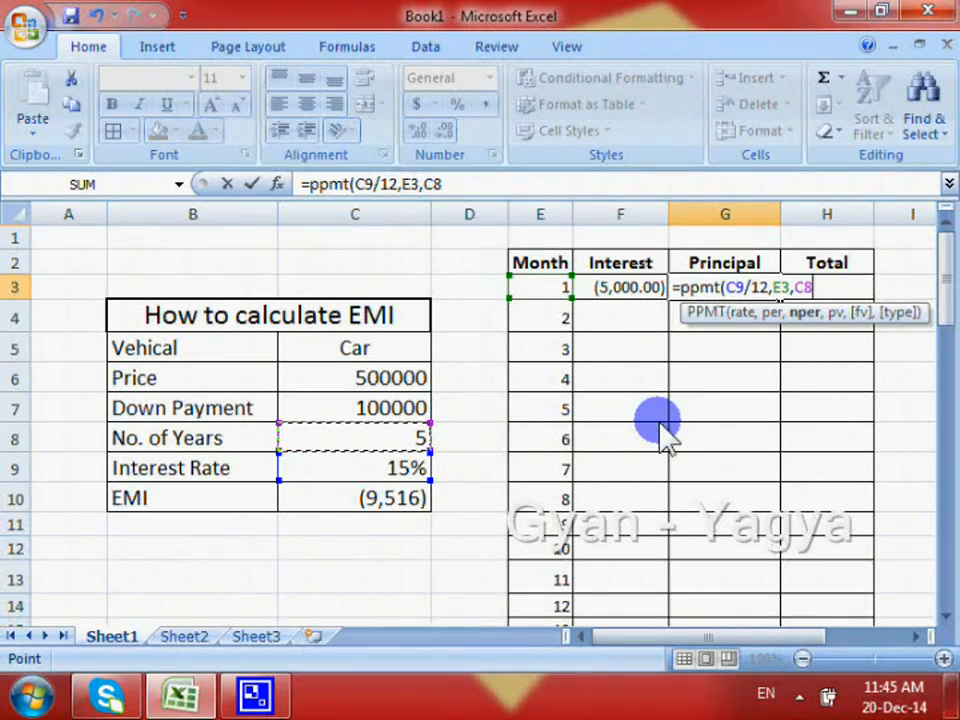
{"action": "type", "text": "*12,"}
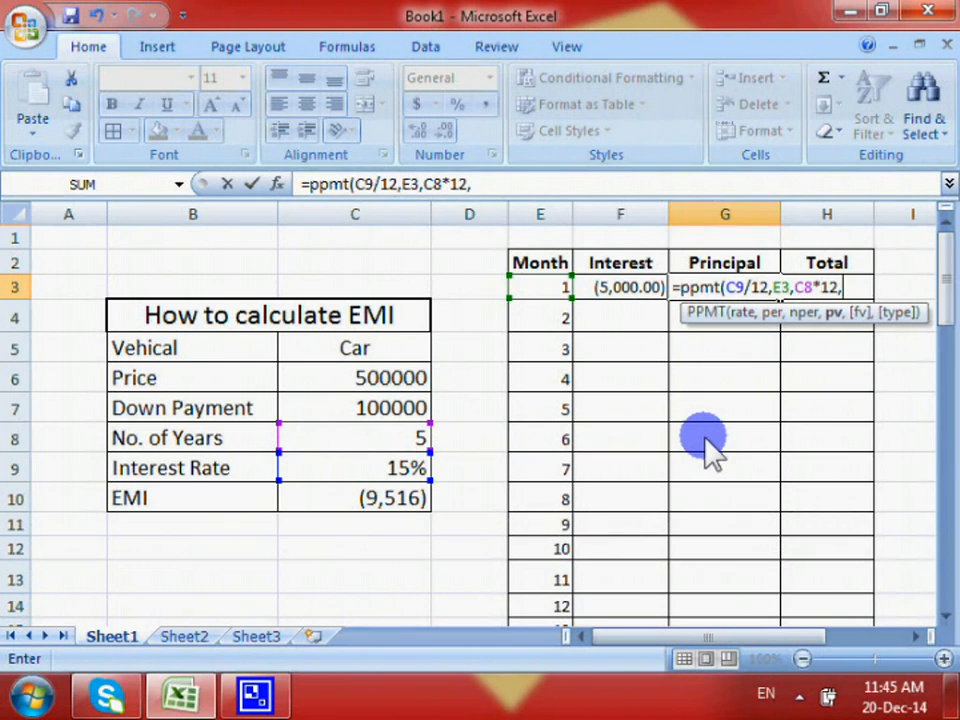
{"action": "left_click", "coordinate": [410, 382]}
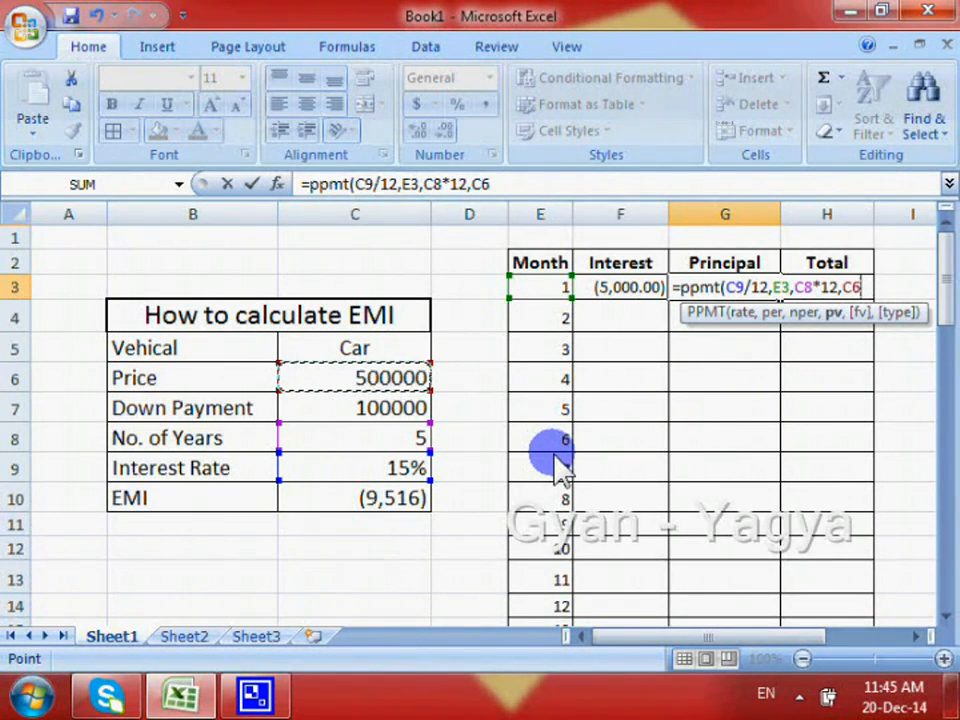
{"action": "type", "text": "-"}
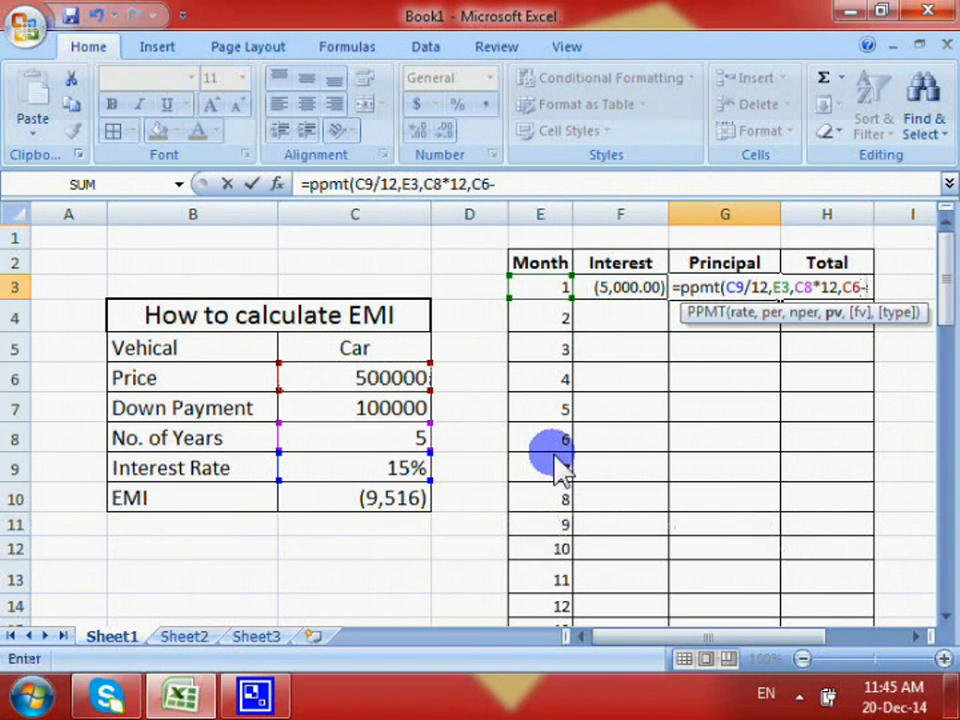
{"action": "left_click", "coordinate": [424, 410]}
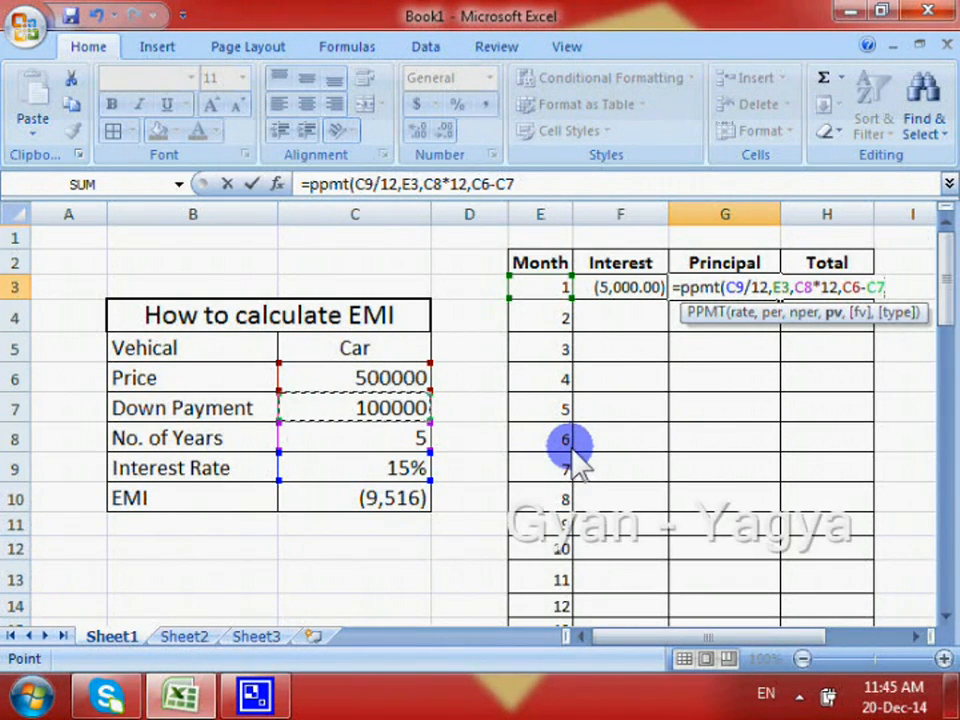
{"action": "key", "text": "Return"}
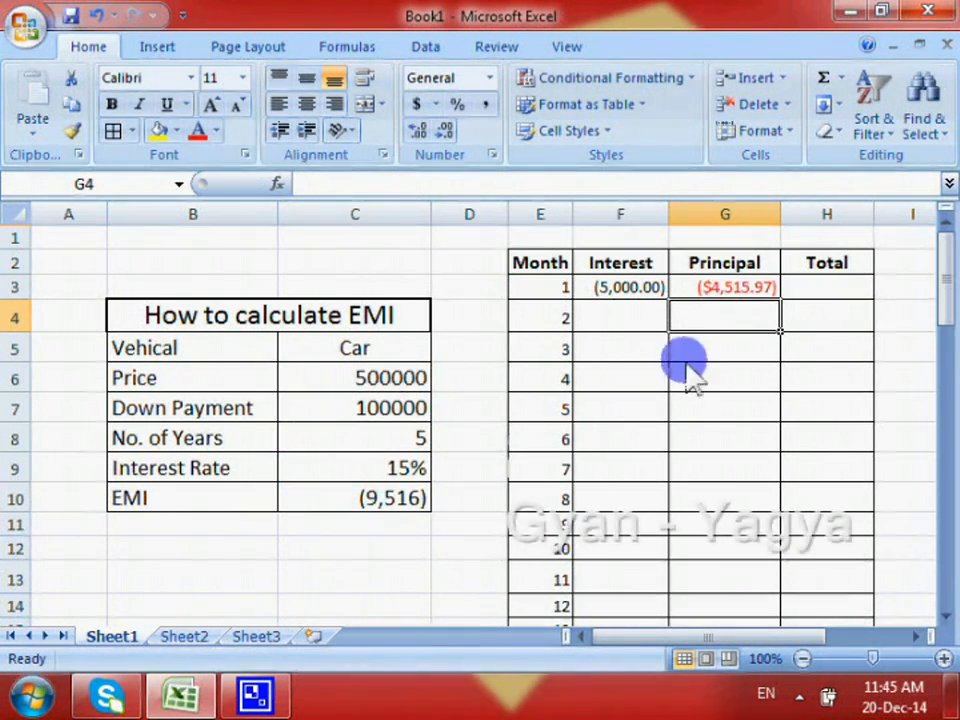
{"action": "left_click", "coordinate": [757, 293]}
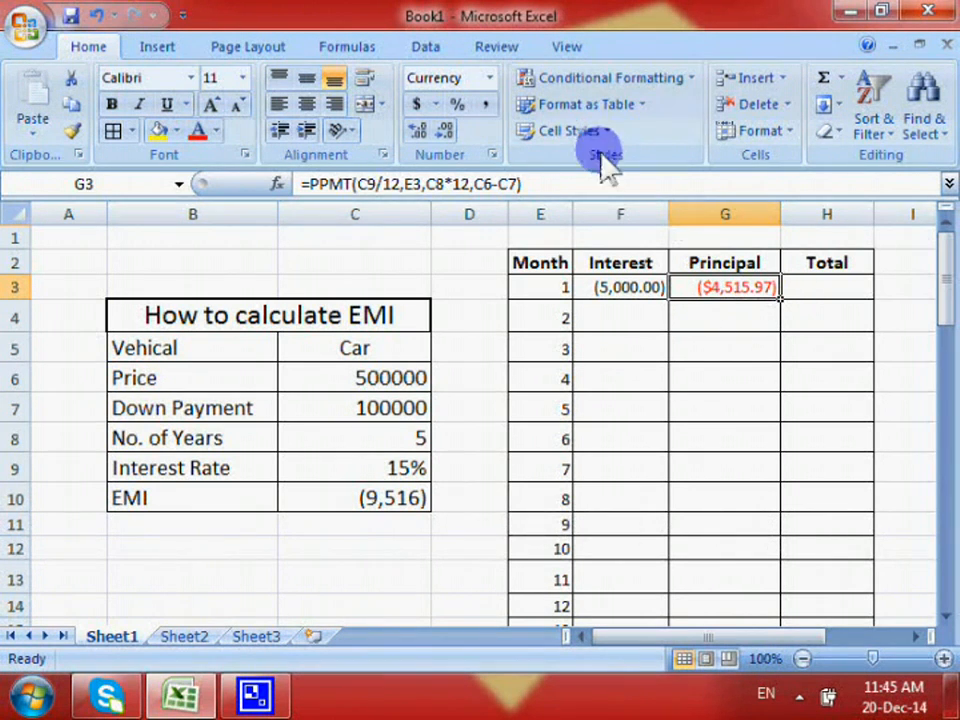
{"action": "left_click", "coordinate": [483, 106]}
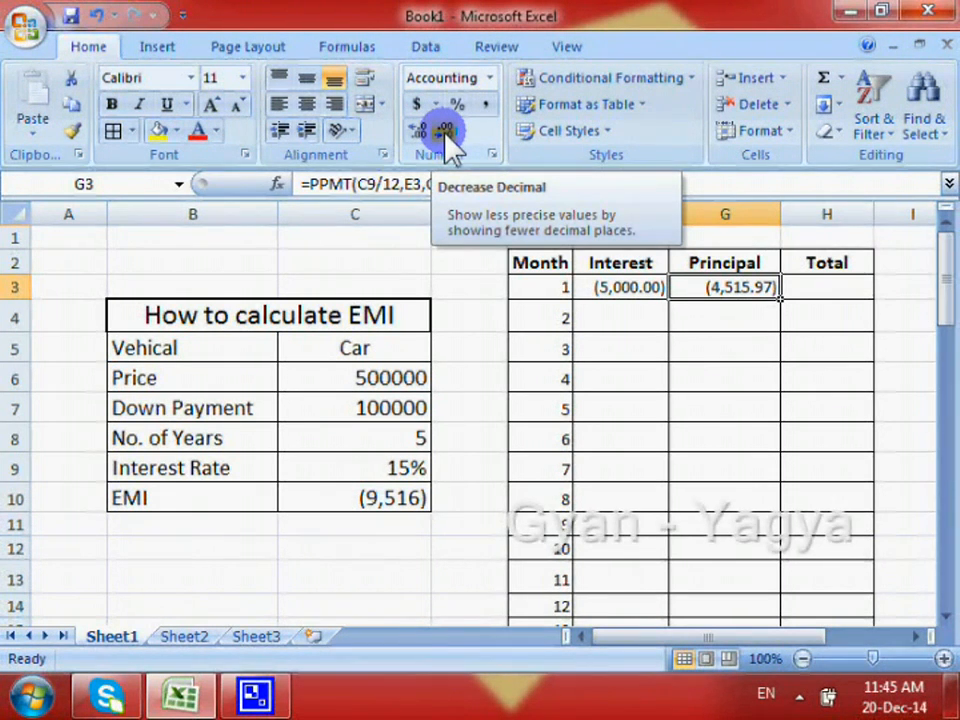
{"action": "left_click", "coordinate": [445, 132]}
{"action": "left_click", "coordinate": [445, 132]}
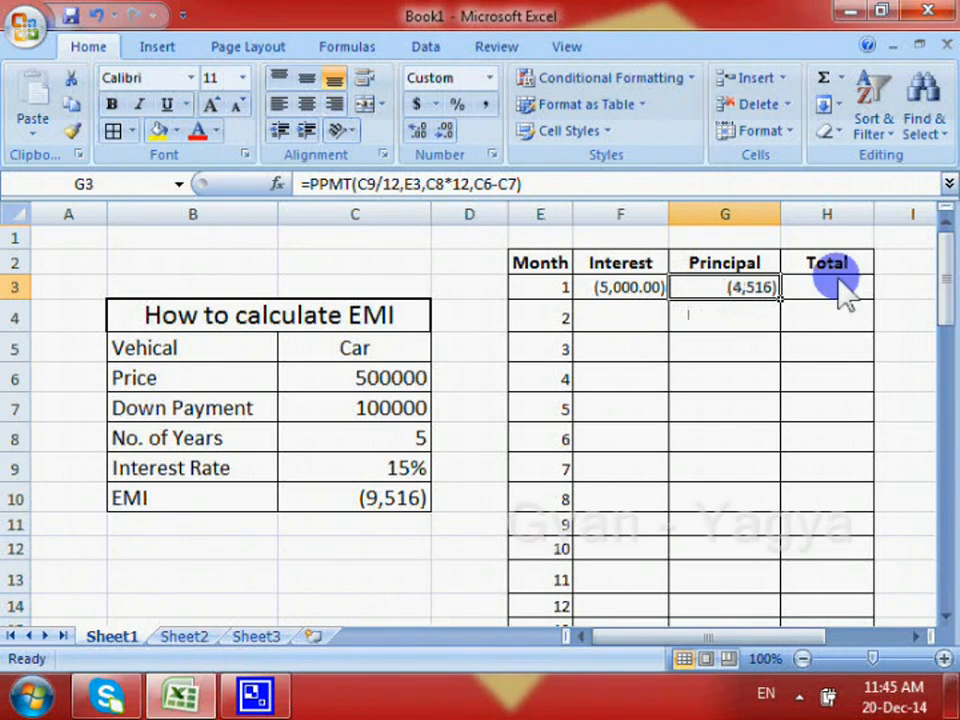
Add the first month's interest and principal in the Total cell H3 with =F3+G3, and show it without decimals.
{"action": "left_click", "coordinate": [845, 312]}
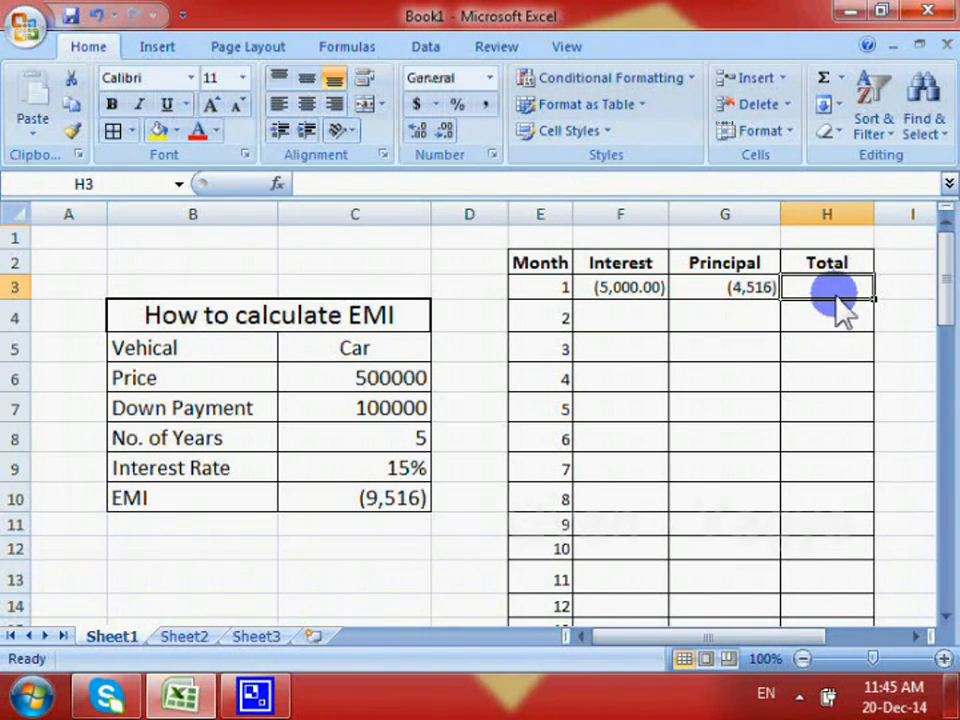
{"action": "type", "text": "="}
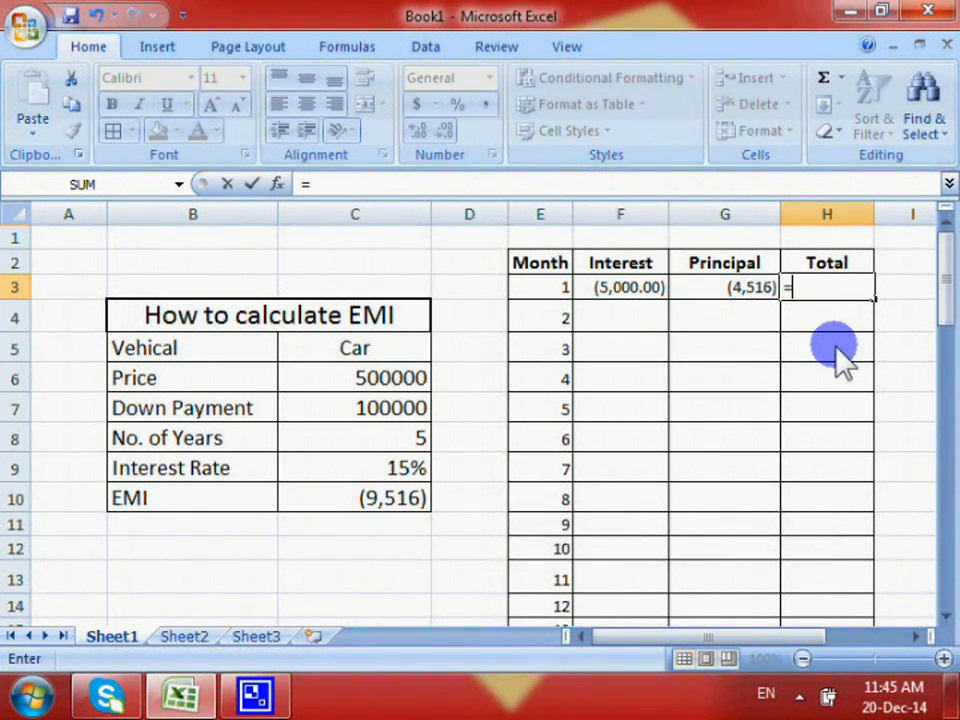
{"action": "left_click", "coordinate": [640, 296]}
{"action": "type", "text": "+"}
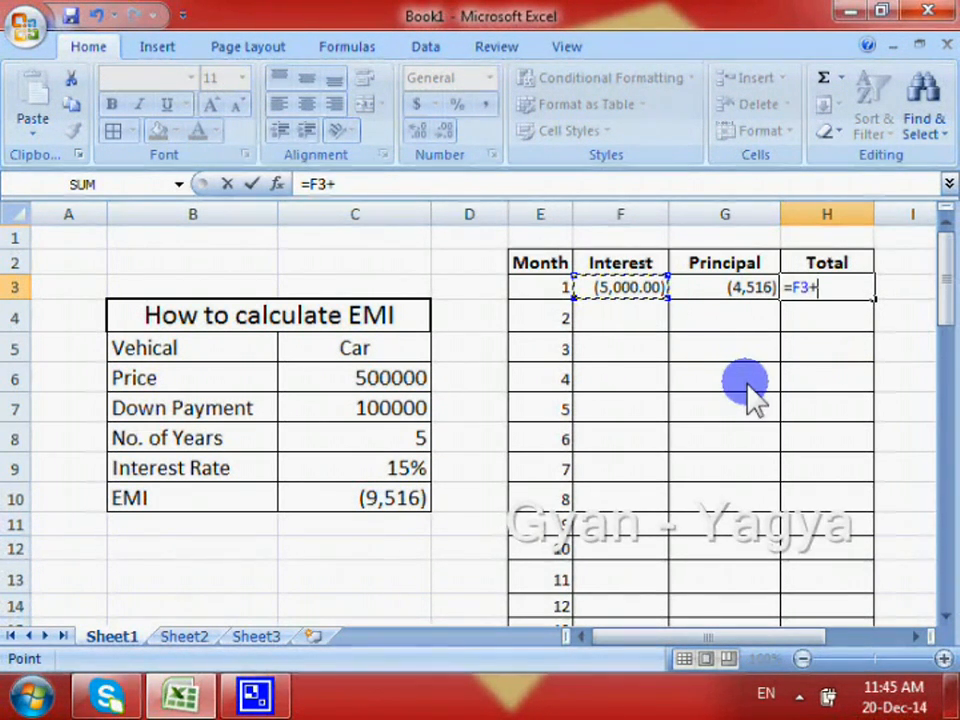
{"action": "left_click", "coordinate": [760, 291]}
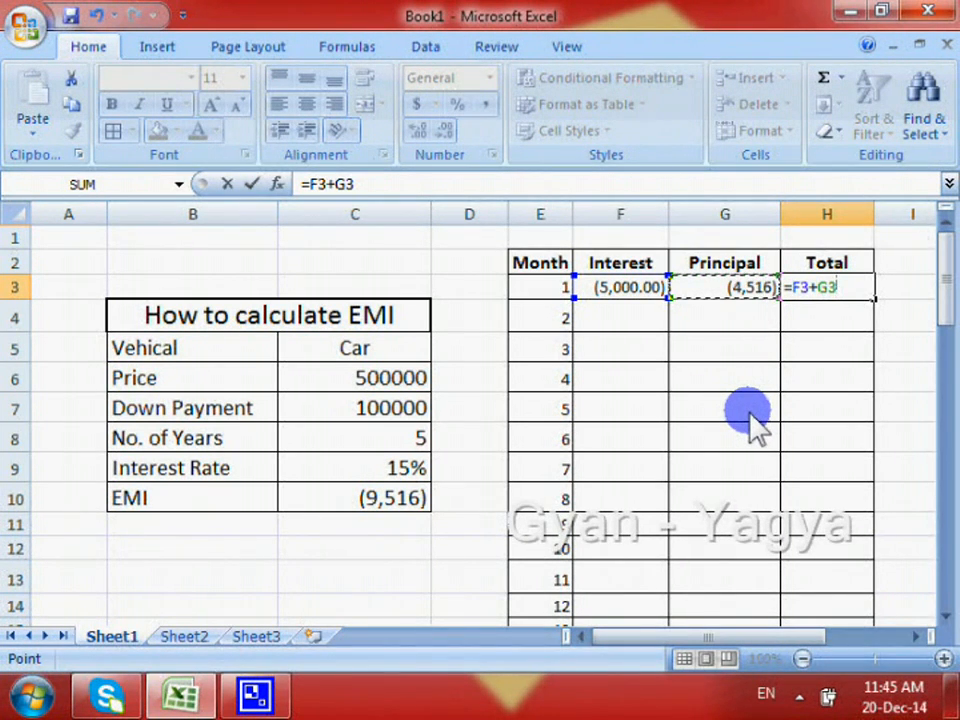
{"action": "key", "text": "Return"}
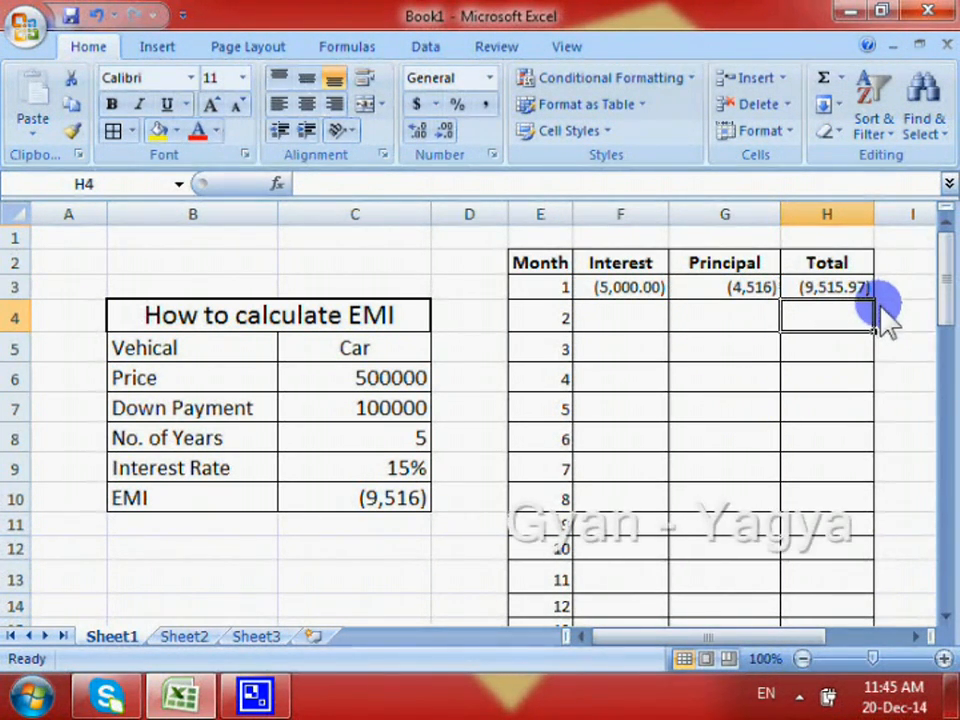
{"action": "left_click", "coordinate": [834, 291]}
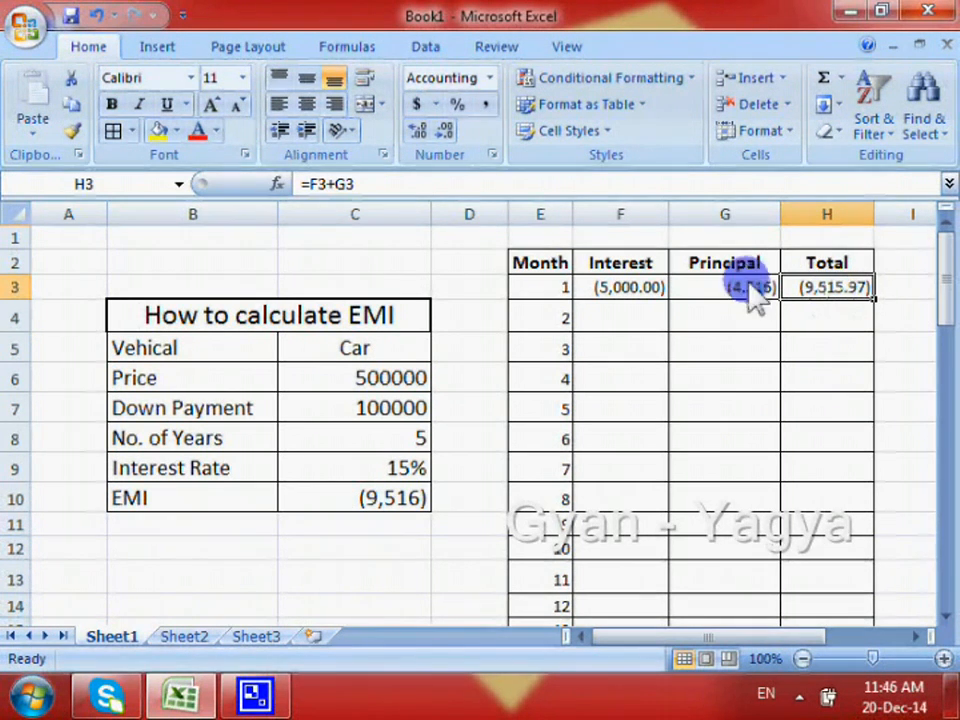
{"action": "left_click", "coordinate": [452, 134]}
{"action": "left_click", "coordinate": [452, 134]}
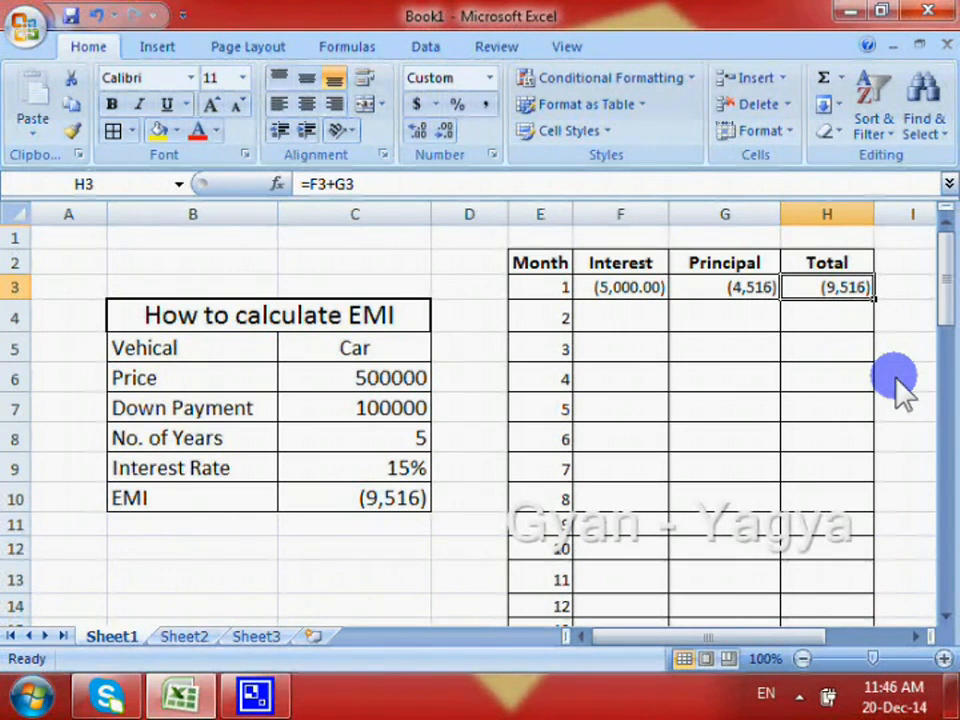
Try to fill the first month's formulas F3:H3 down into row 4, and compare the formulas in F3 and F4.
{"action": "left_click_drag", "start_coordinate": [607, 305], "coordinate": [877, 343]}
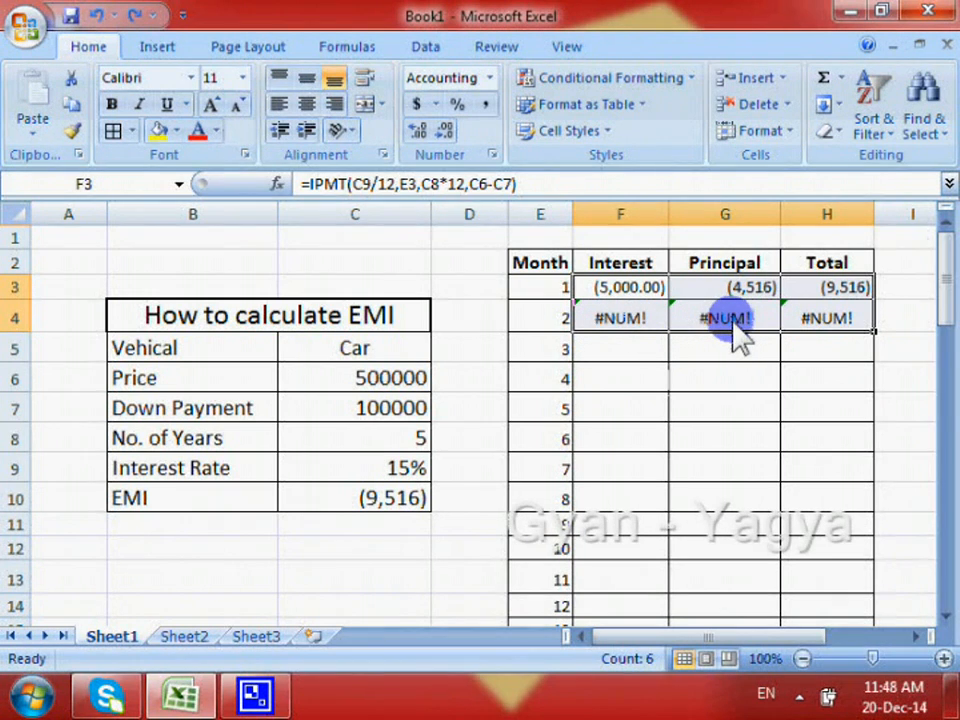
{"action": "left_click", "coordinate": [608, 288]}
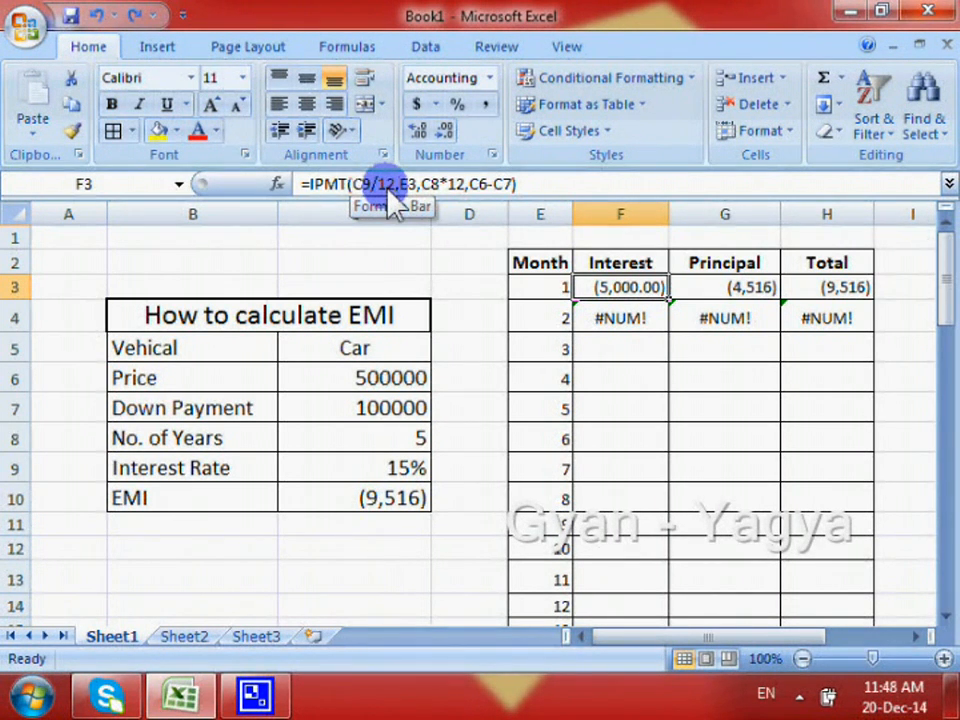
{"action": "left_click", "coordinate": [628, 330]}
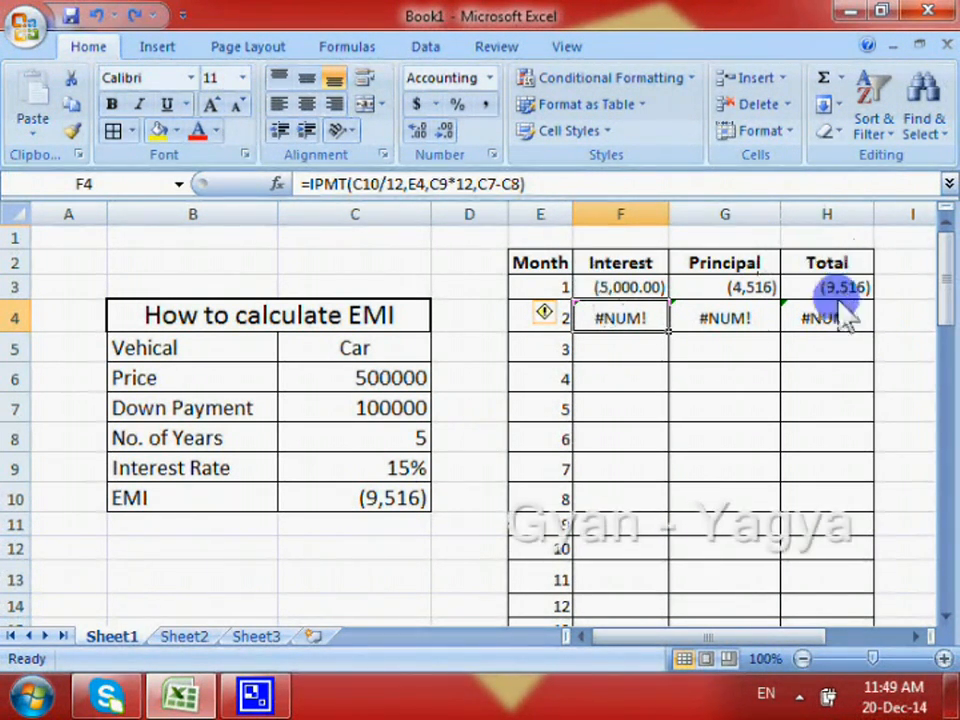
Clear the contents of F3:H4 and start a new IPMT formula in F3 with the absolute rate $C$9/12.
{"action": "left_click_drag", "start_coordinate": [608, 291], "coordinate": [830, 318]}
{"action": "key", "text": "Delete"}
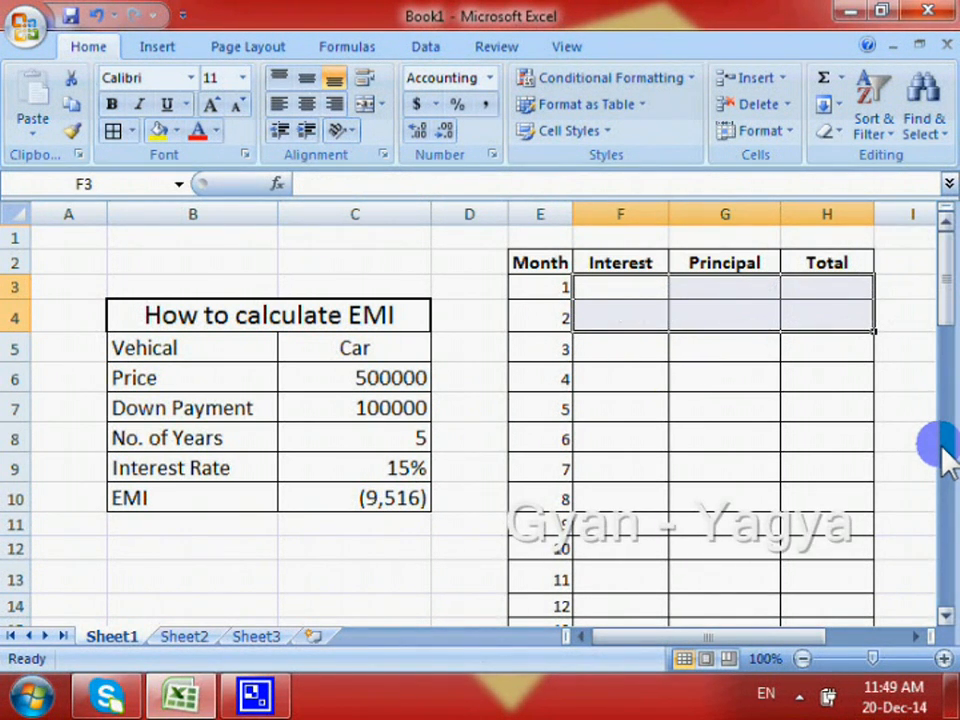
{"action": "left_click", "coordinate": [600, 292]}
{"action": "type", "text": "="}
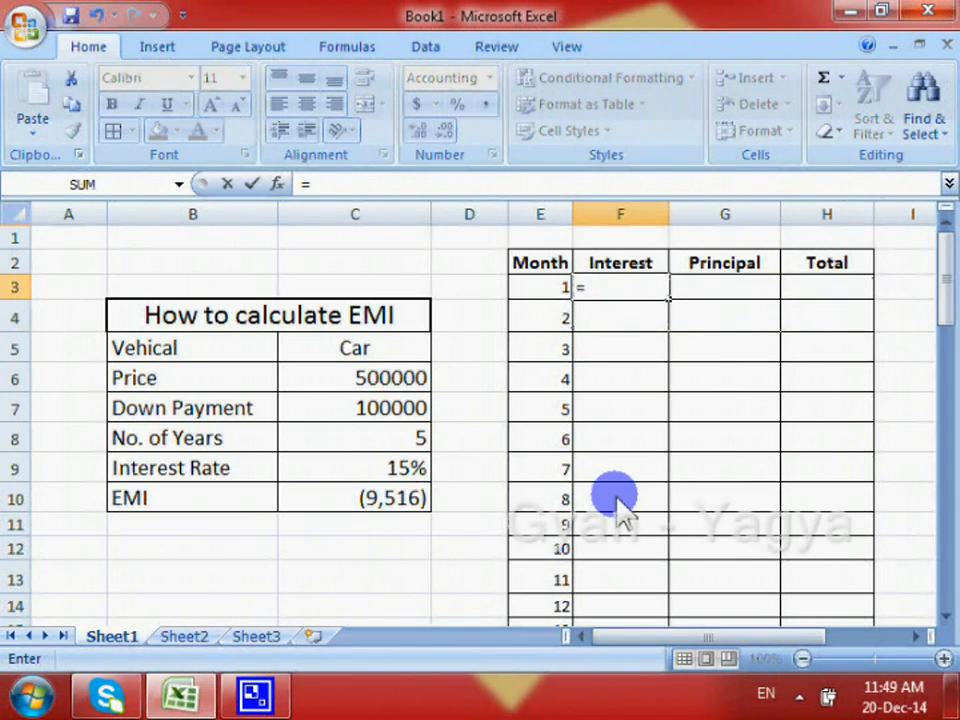
{"action": "type", "text": "ipm"}
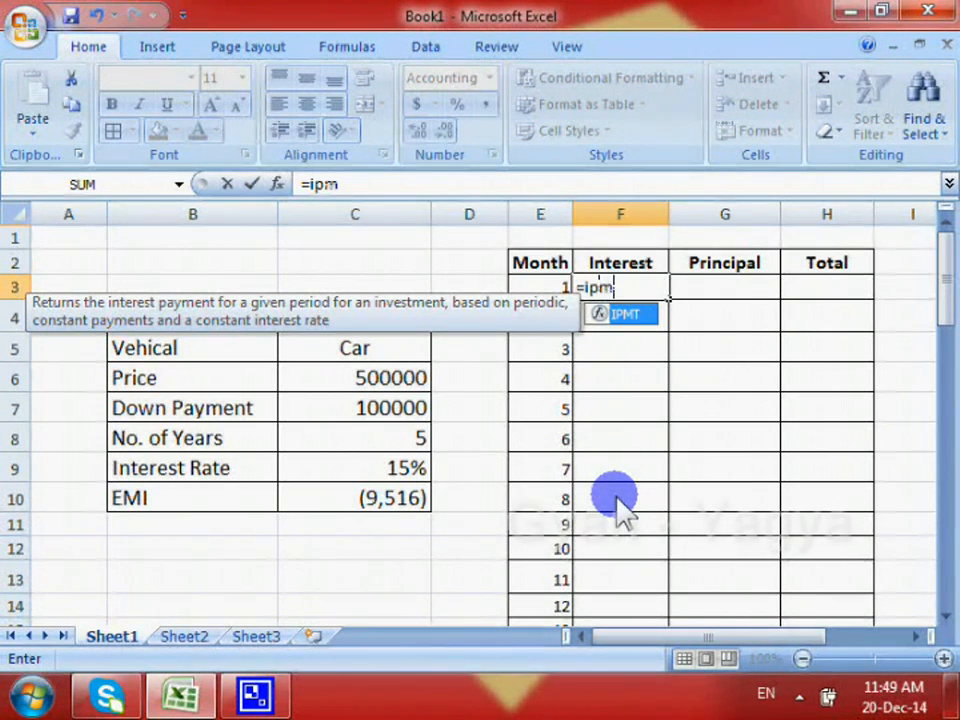
{"action": "type", "text": "t"}
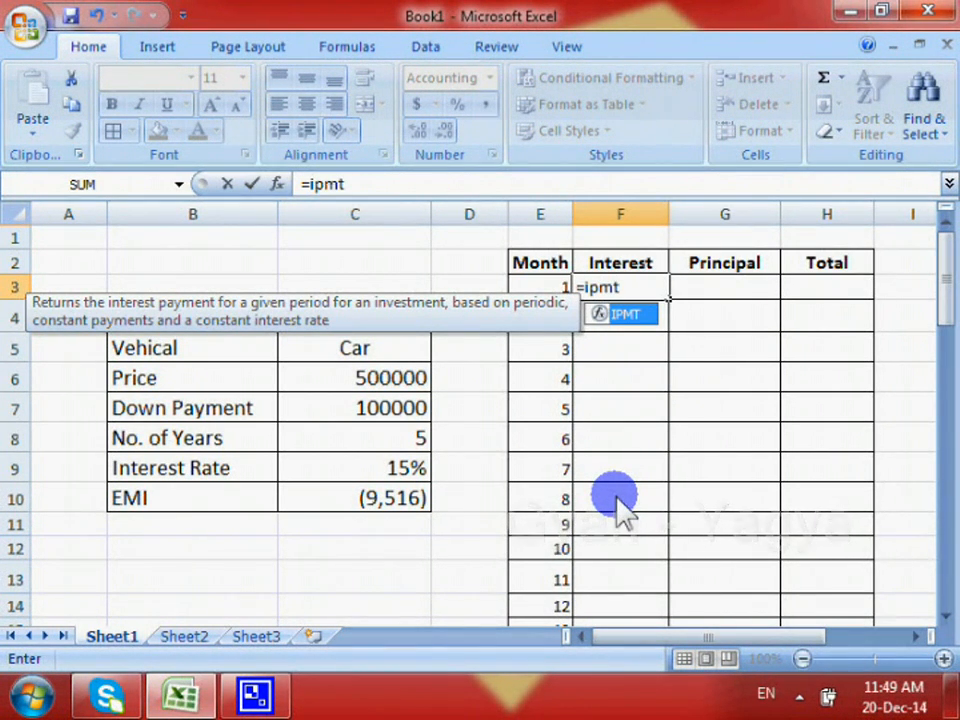
{"action": "type", "text": "("}
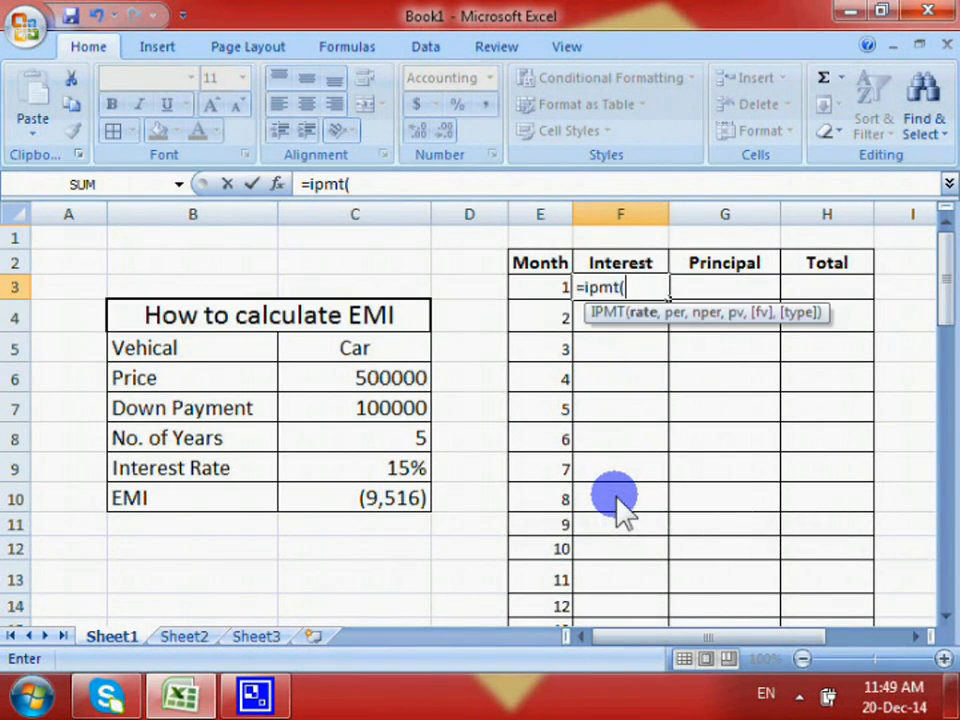
{"action": "left_click", "coordinate": [400, 478]}
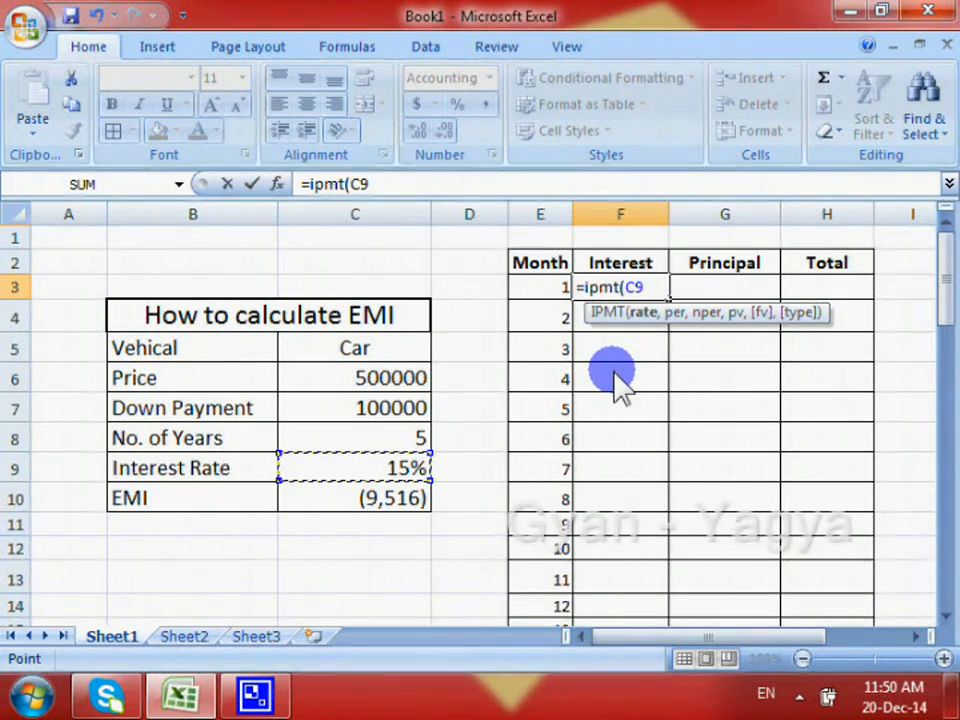
{"action": "key", "text": "F4"}
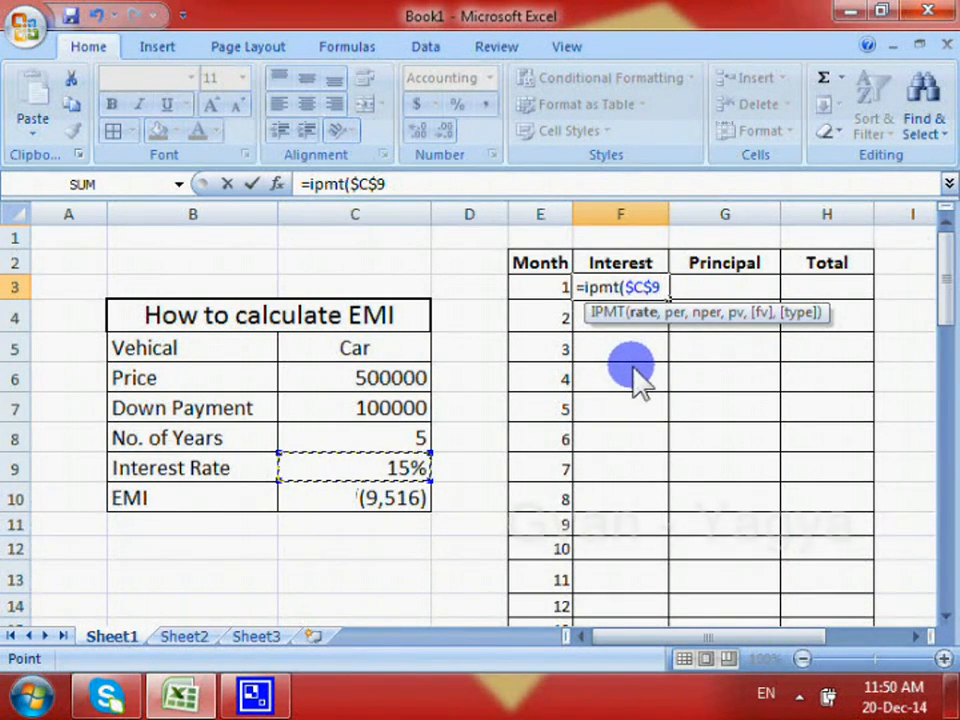
{"action": "type", "text": "/12"}
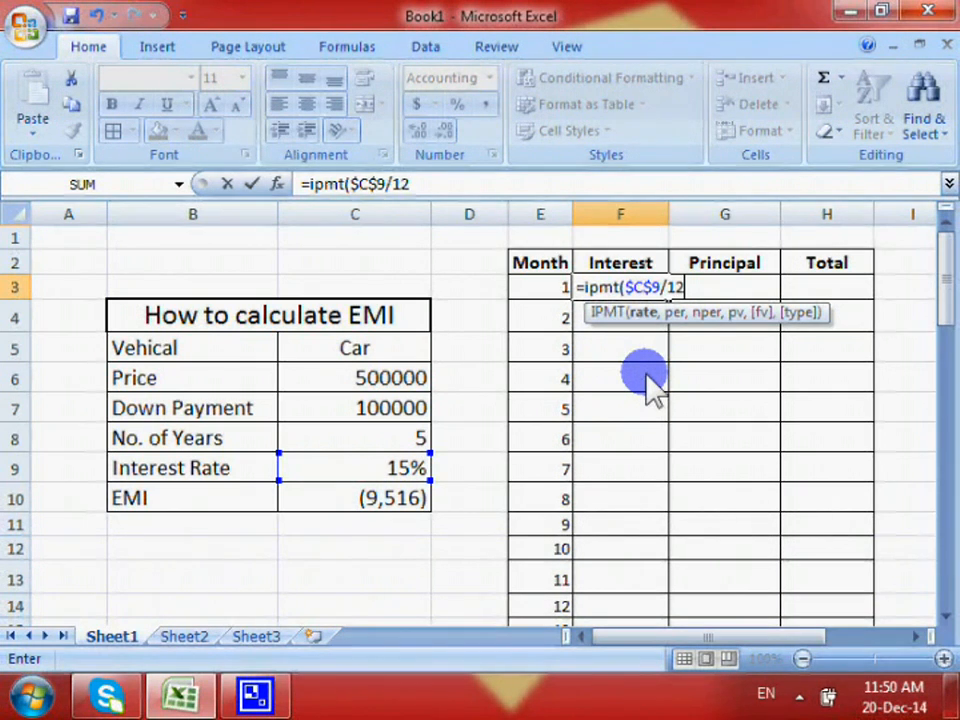
{"action": "type", "text": ","}
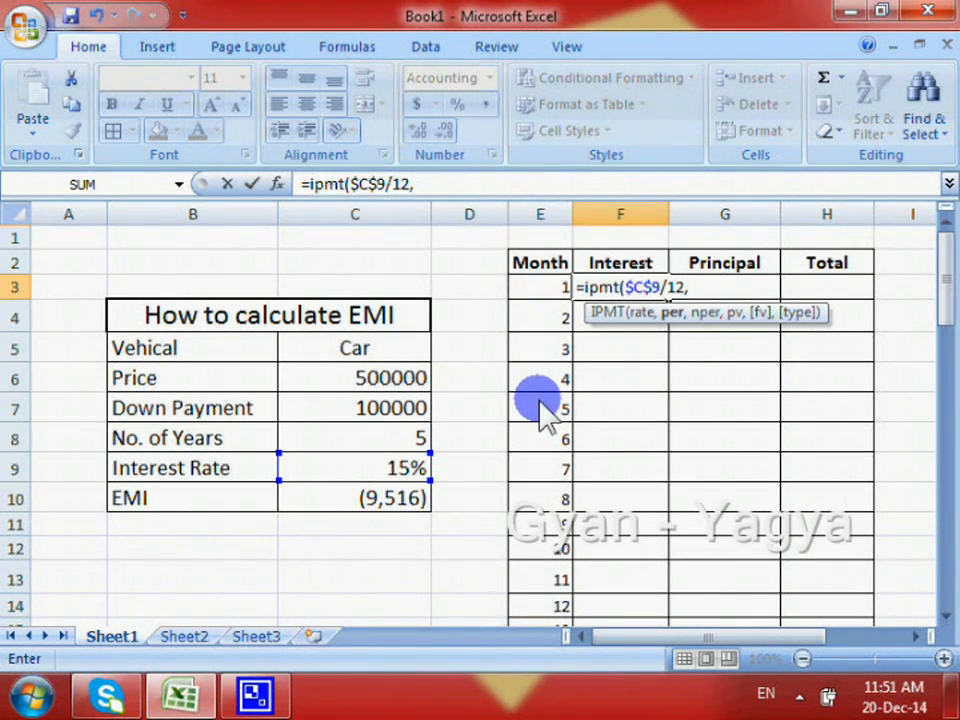
Continue the IPMT formula in F3 with period E3 and the absolute number of periods $C$8*12.
{"action": "left_click", "coordinate": [549, 296]}
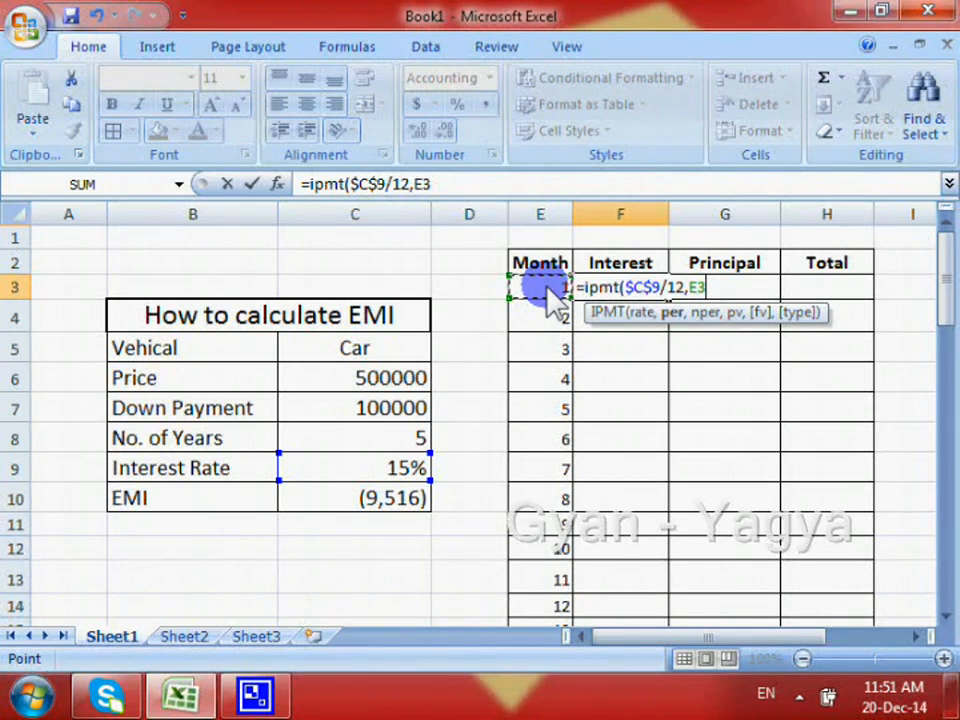
{"action": "type", "text": ","}
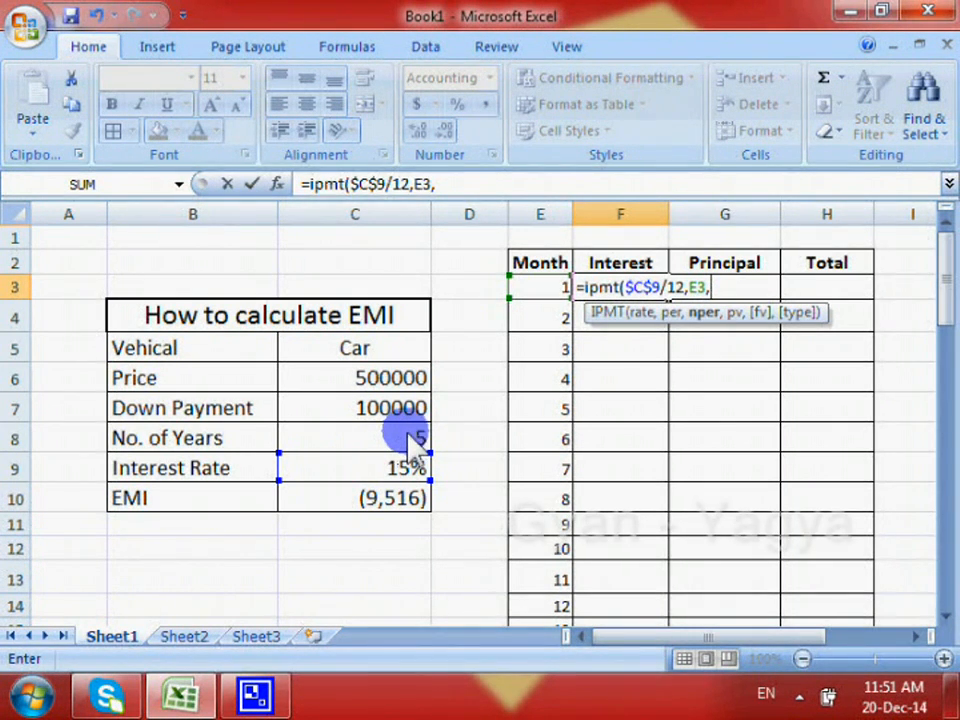
{"action": "left_click", "coordinate": [409, 436]}
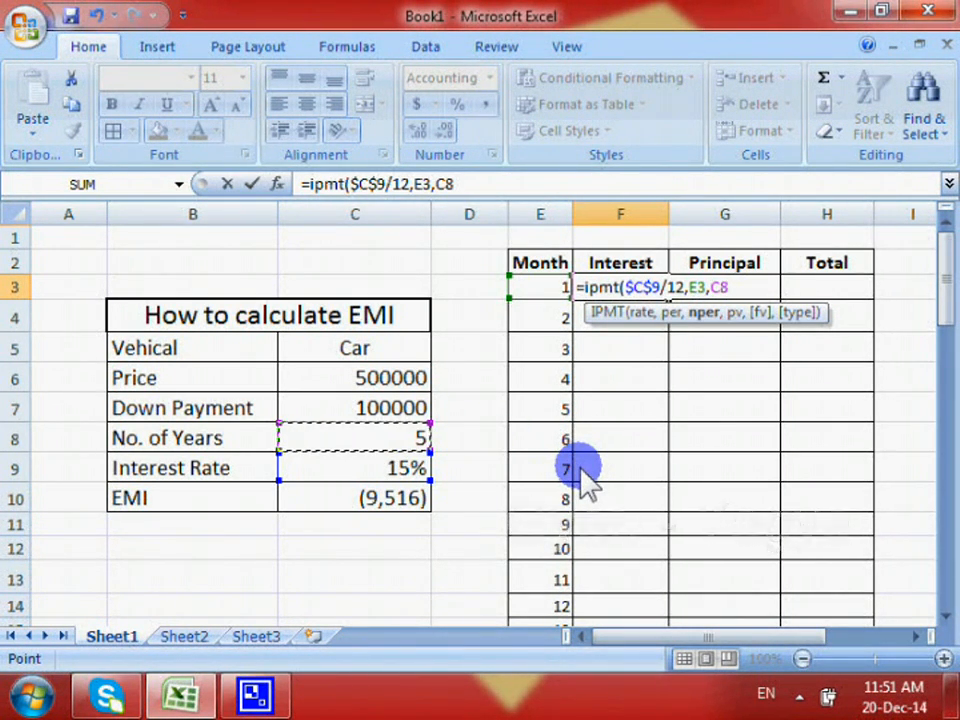
{"action": "key", "text": "F4"}
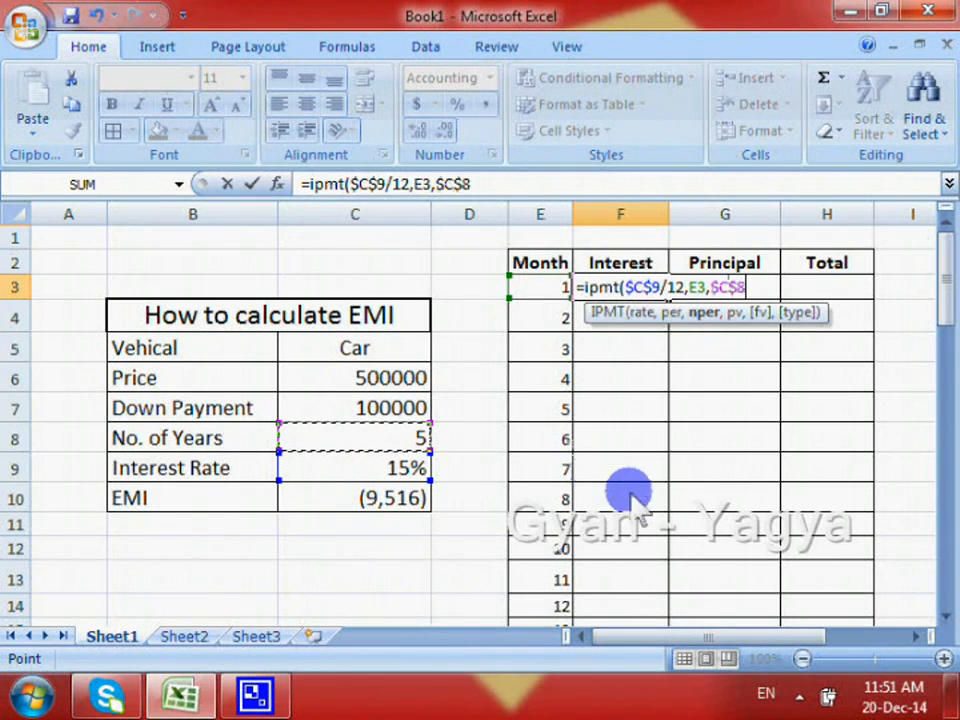
{"action": "type", "text": "*"}
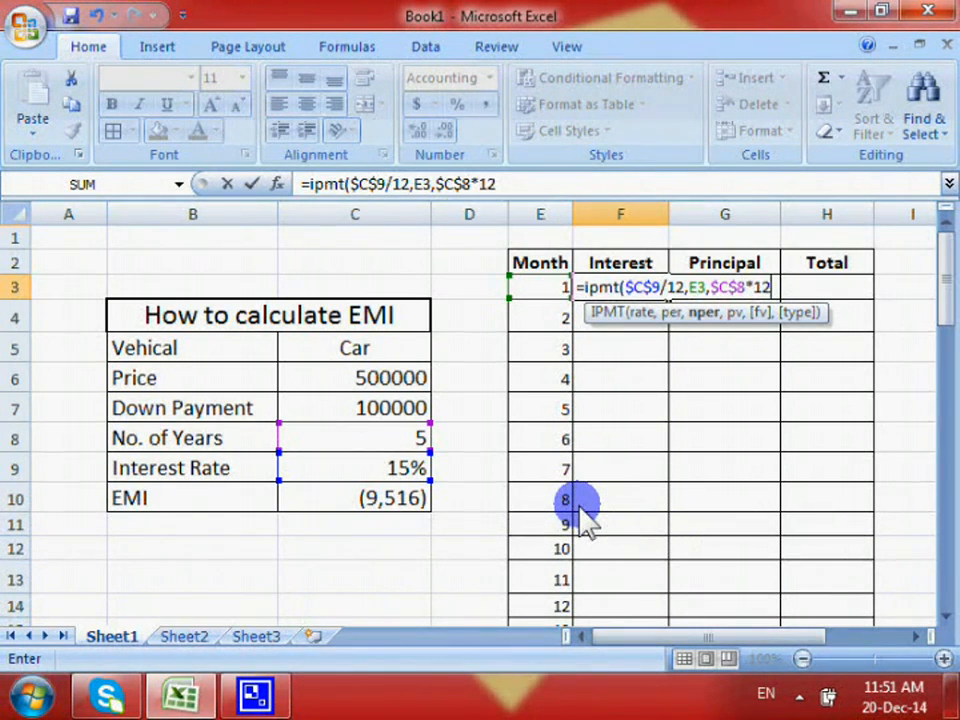
{"action": "type", "text": "12,"}
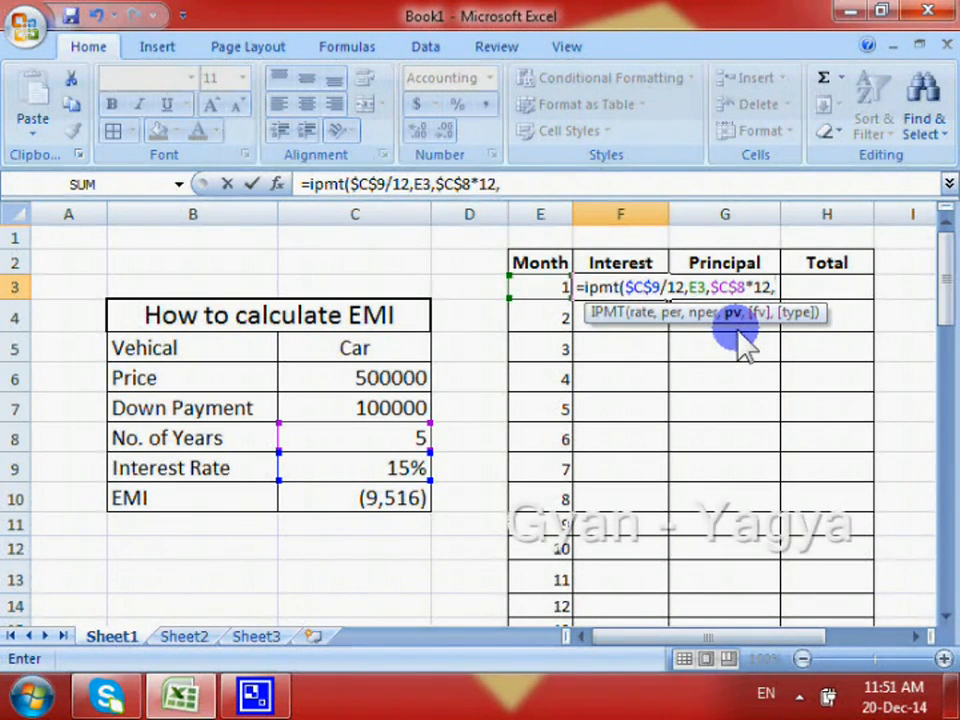
Complete the IPMT formula in F3 with the absolute present value $C$6-$C$7.
{"action": "left_click", "coordinate": [345, 380]}
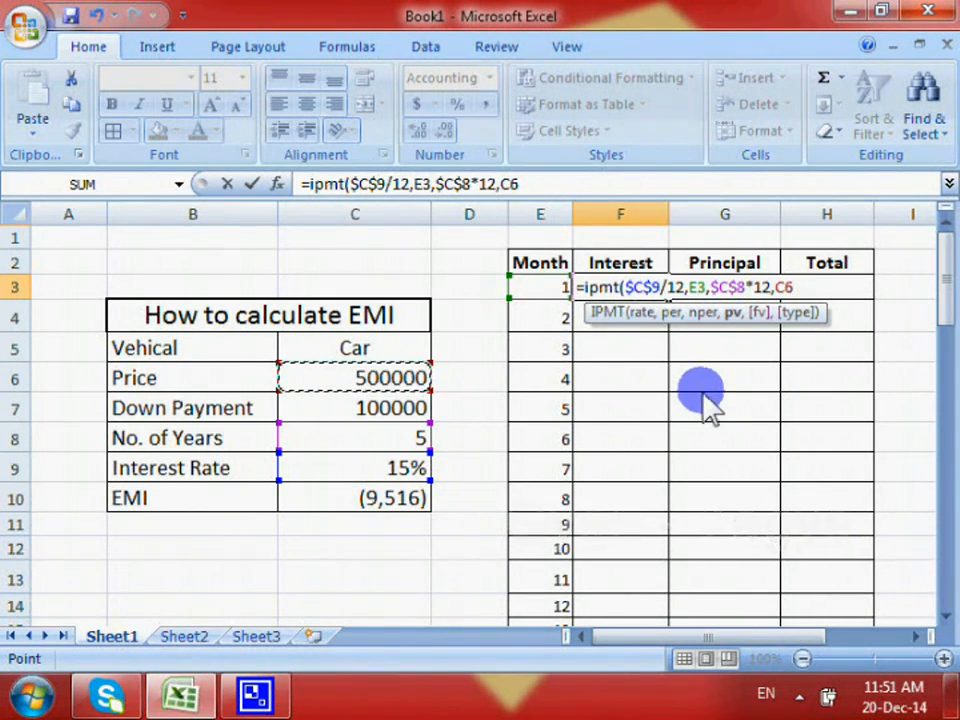
{"action": "key", "text": "F4"}
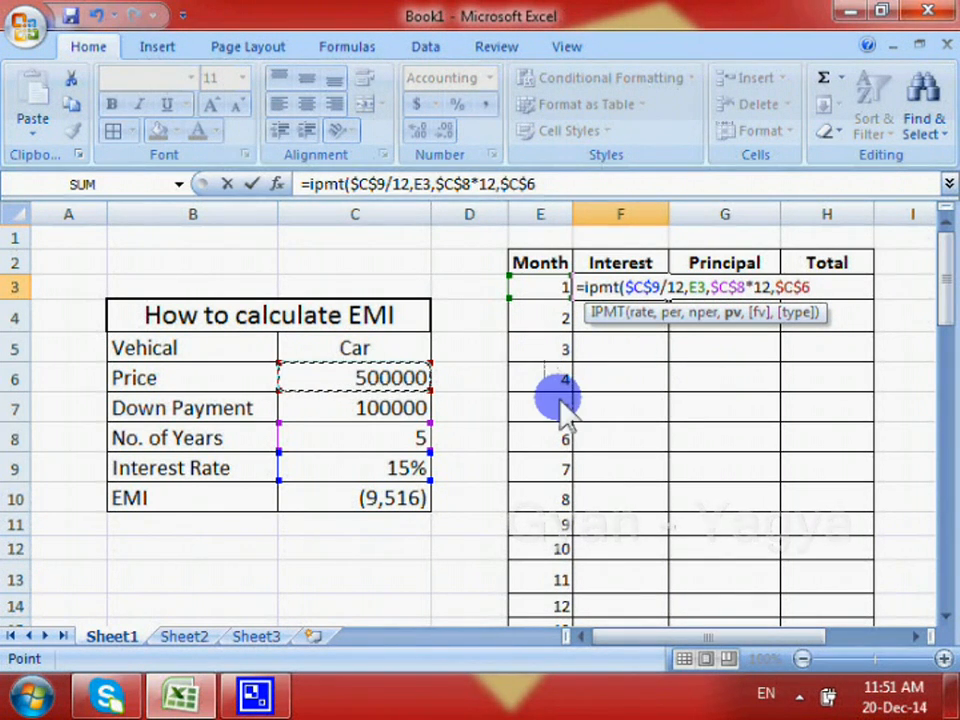
{"action": "type", "text": "-"}
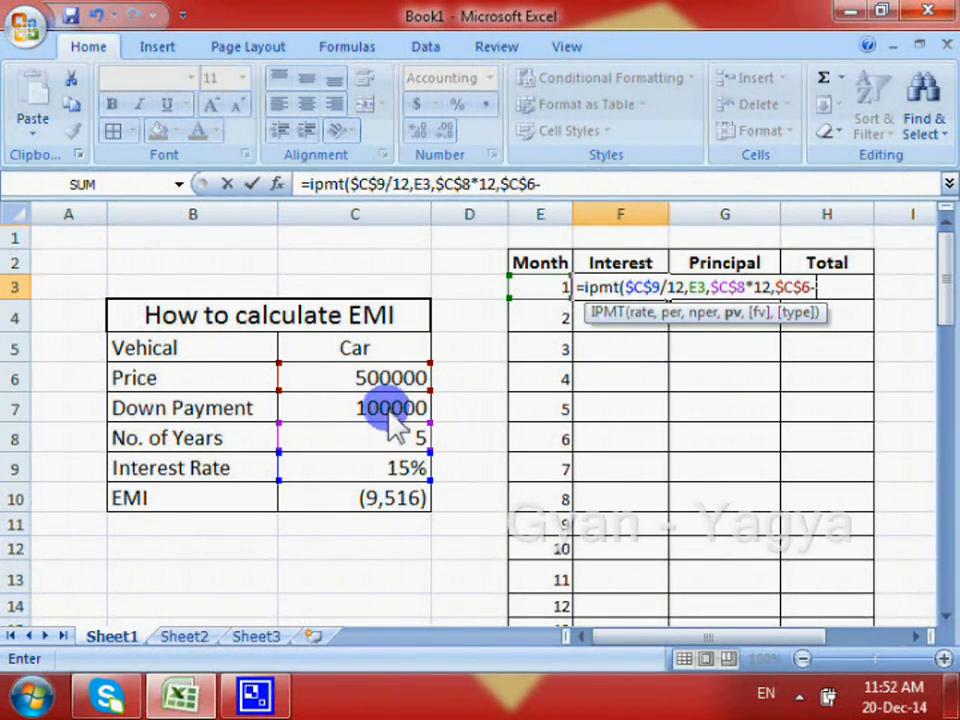
{"action": "left_click", "coordinate": [395, 425]}
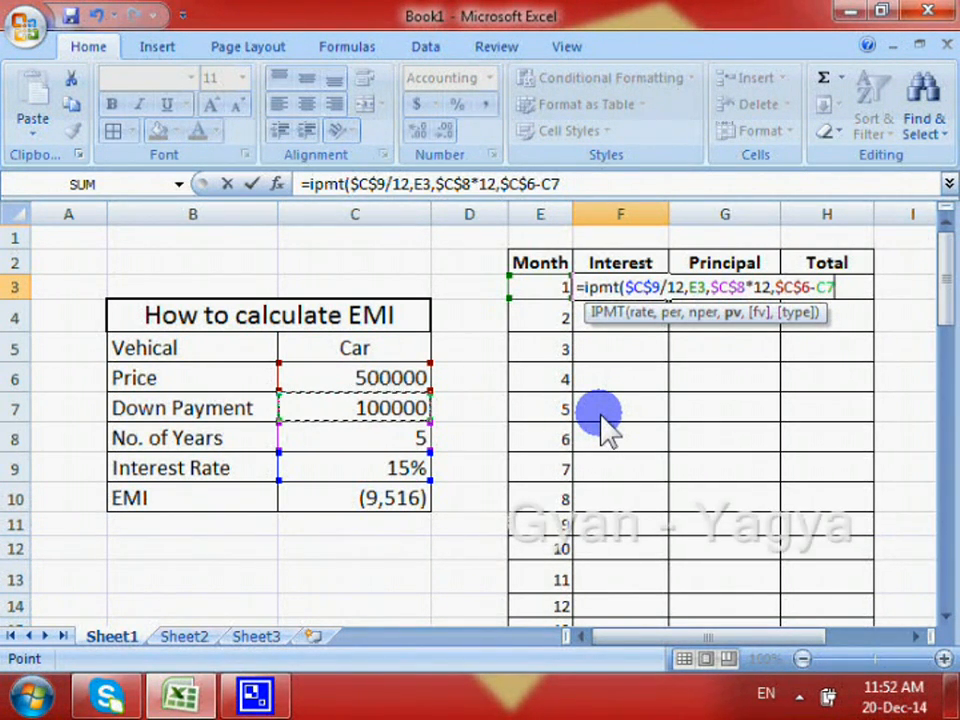
{"action": "key", "text": "F4"}
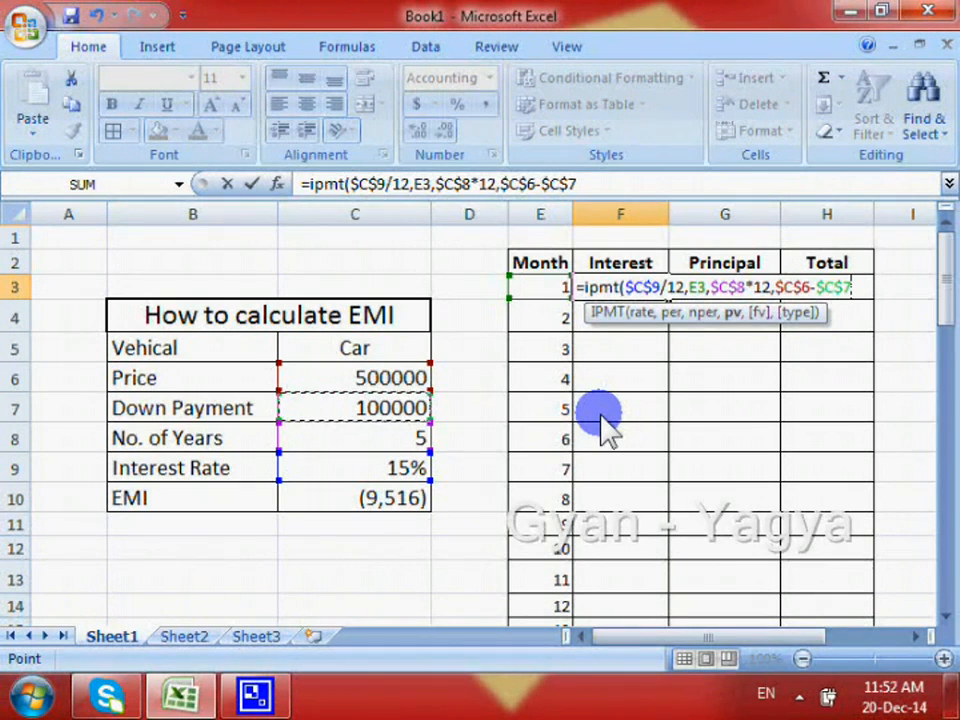
{"action": "key", "text": "Return"}
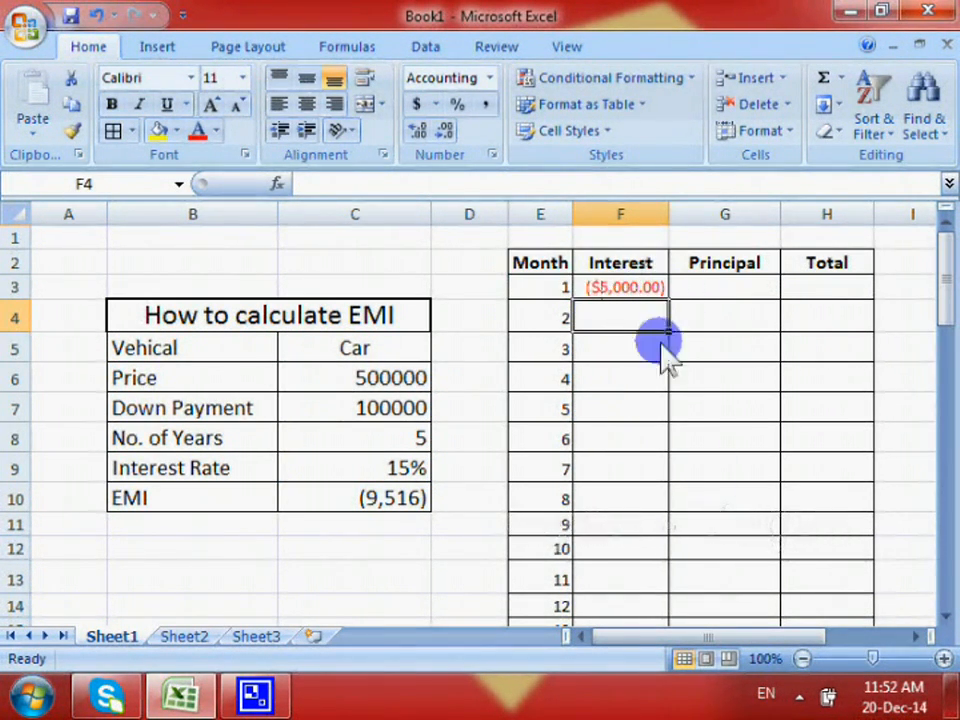
Format F3 in comma style without decimals, and enter =PPMT($C$9/12,E3,$C$8*12,$C$6-$C$7) in the Principal cell G3.
{"action": "left_click", "coordinate": [617, 287]}
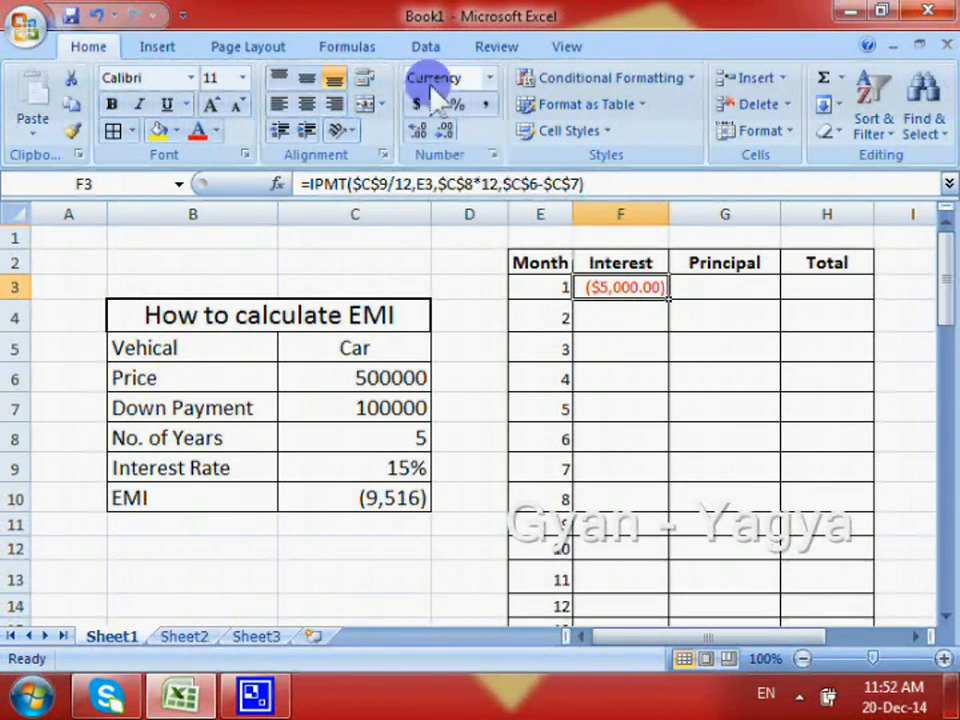
{"action": "left_click", "coordinate": [482, 106]}
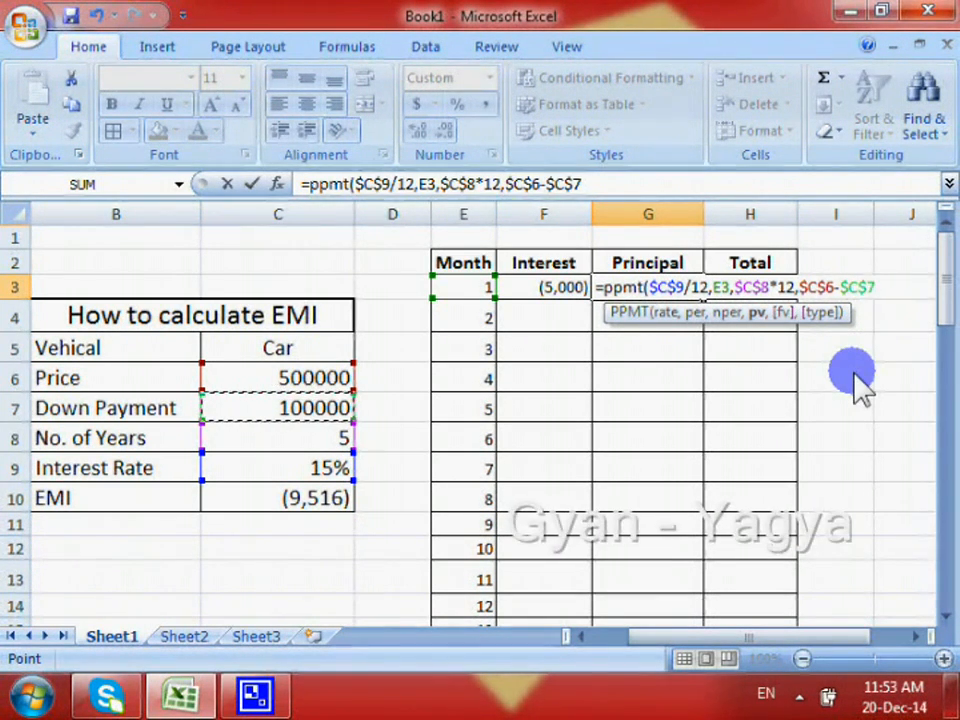
{"action": "key", "text": "Return"}
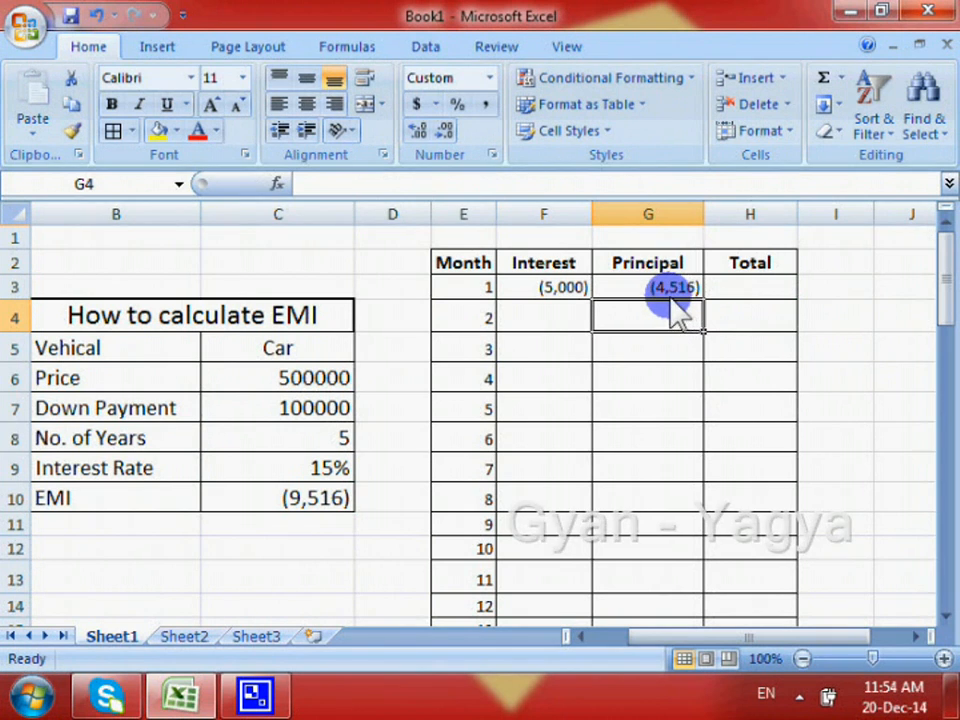
Add the first month's interest and principal in the Total cell H3 with =F3+G3.
{"action": "left_click", "coordinate": [752, 287]}
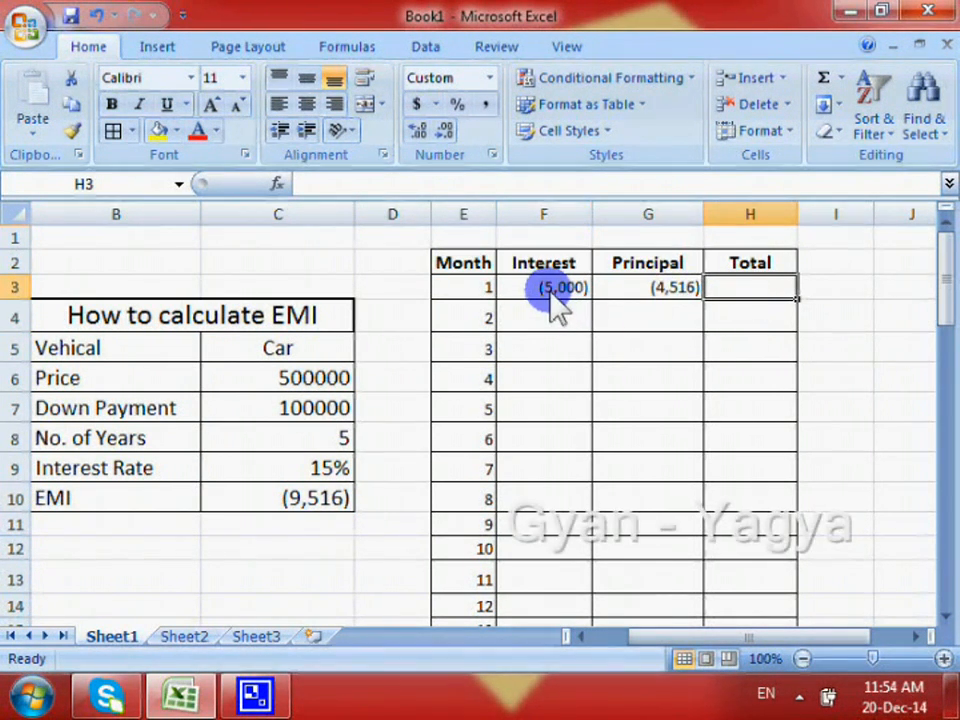
{"action": "type", "text": "="}
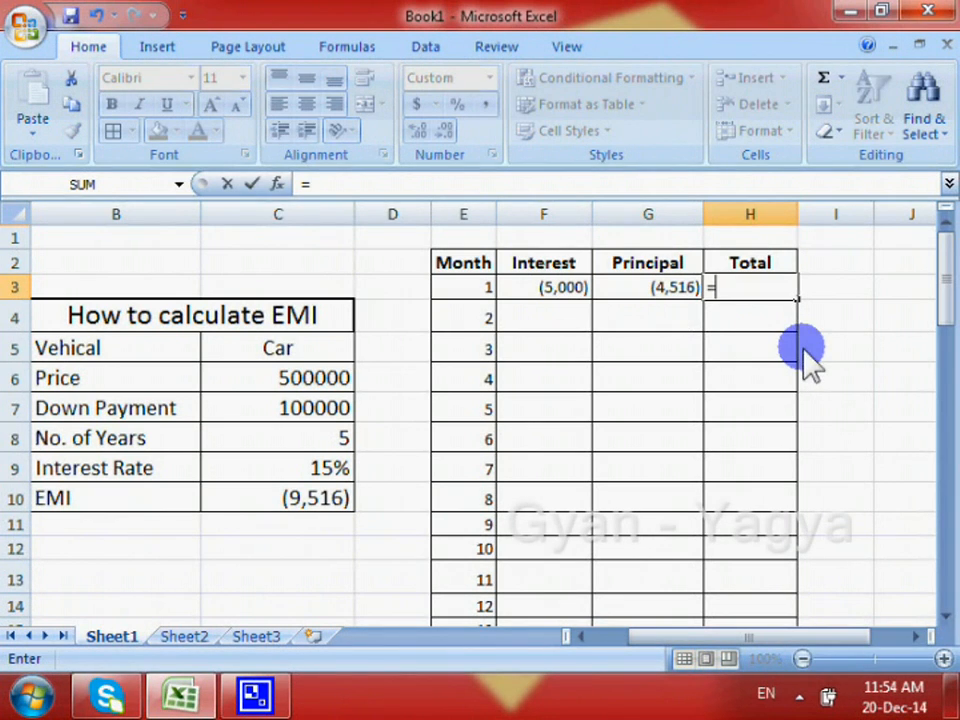
{"action": "left_click", "coordinate": [560, 288]}
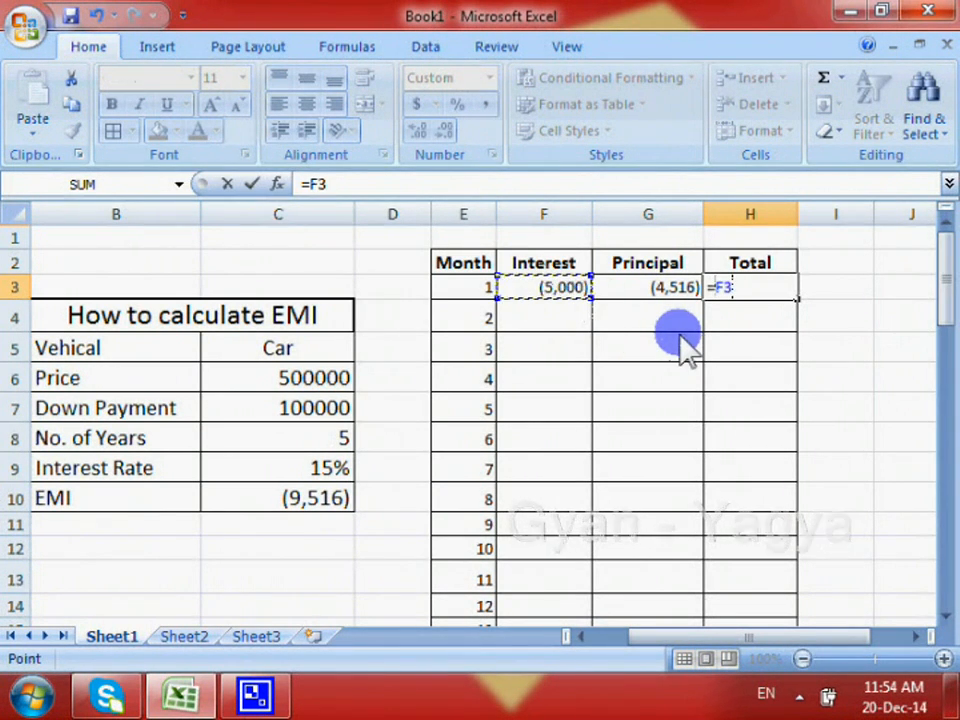
{"action": "type", "text": "+"}
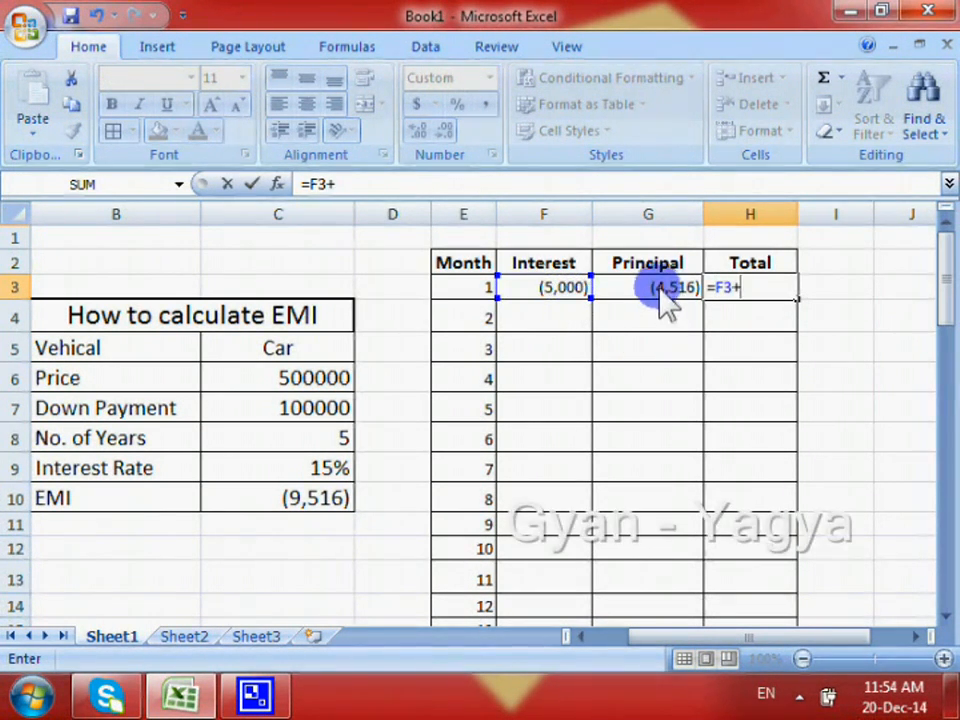
{"action": "left_click", "coordinate": [662, 294]}
{"action": "key", "text": "Return"}
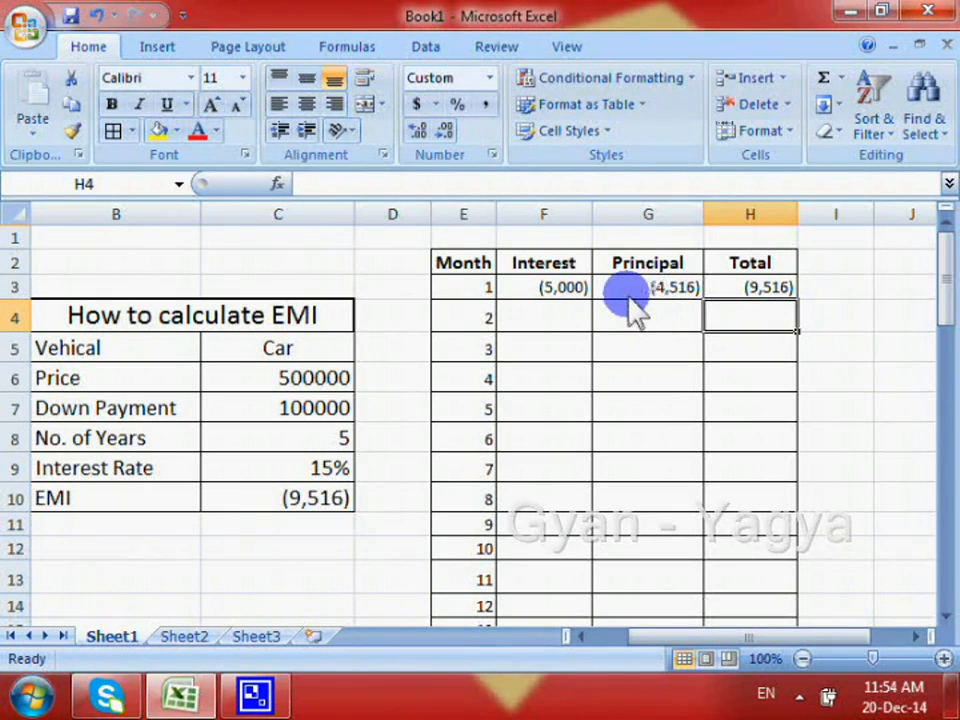
Fill the first month's formulas F3:H3 down through month 60 in row 62.
{"action": "left_click_drag", "start_coordinate": [557, 305], "coordinate": [727, 305]}
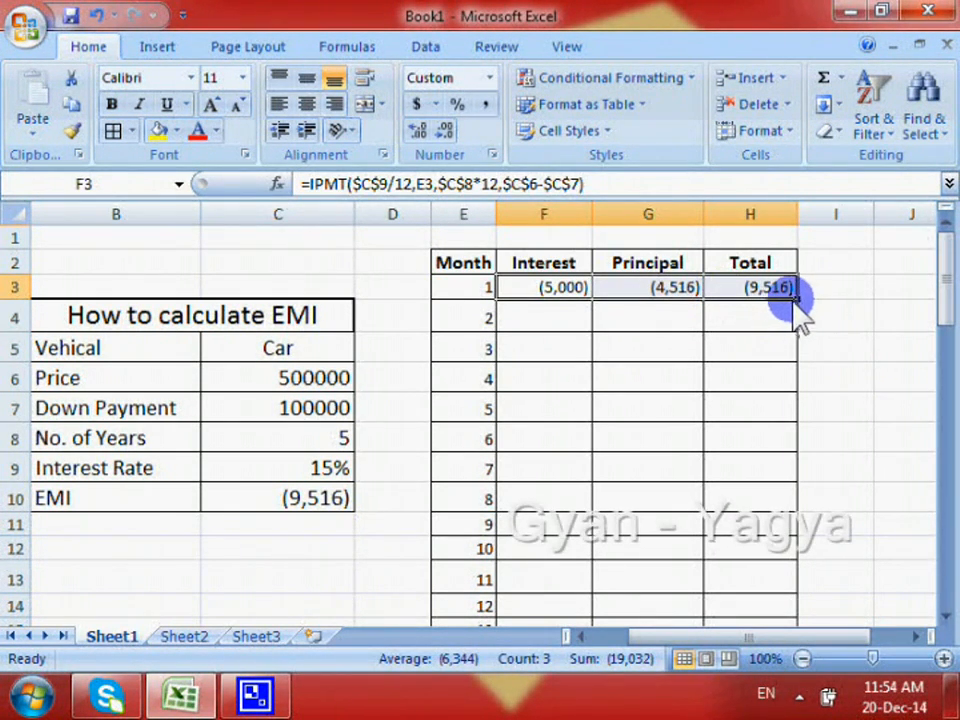
{"action": "left_click_drag", "start_coordinate": [797, 300], "coordinate": [802, 566]}
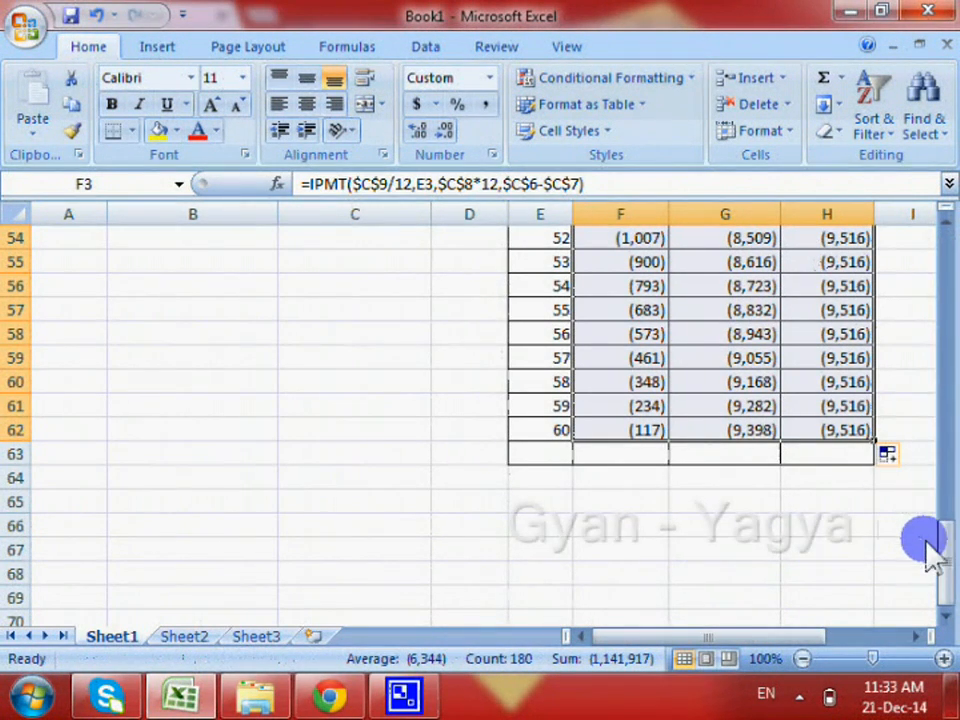
{"action": "left_click_drag", "start_coordinate": [947, 545], "coordinate": [946, 250]}
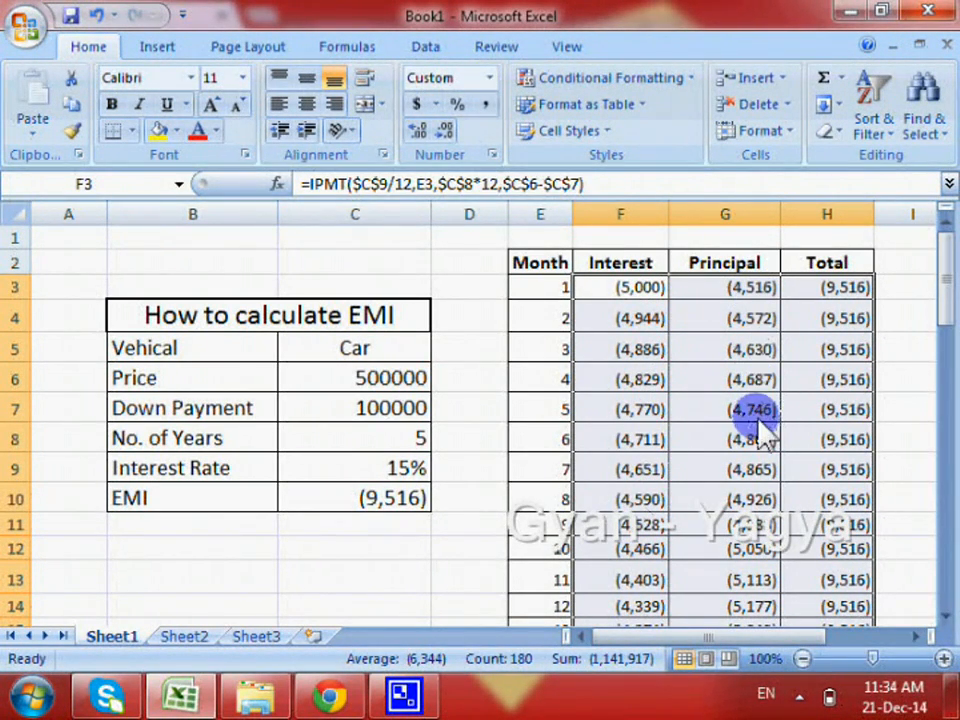
Sum the Interest, Principal and Total columns over rows 3 to 62 in row 63, and go to the interest sum in F63.
{"action": "left_click_drag", "start_coordinate": [945, 304], "coordinate": [921, 600]}
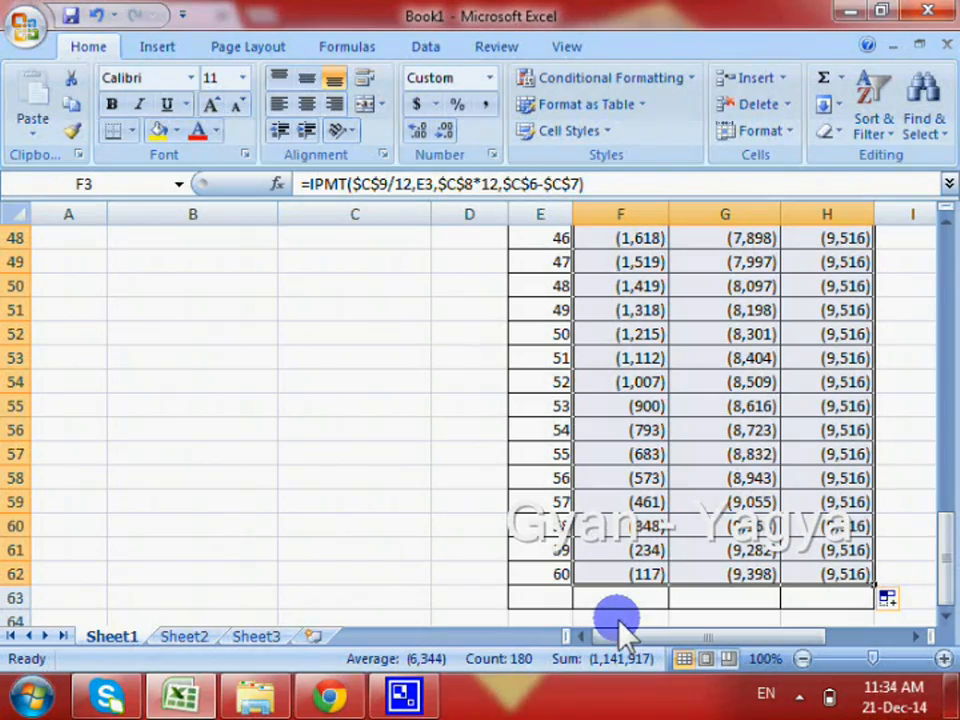
{"action": "left_click_drag", "start_coordinate": [620, 286], "coordinate": [826, 550]}
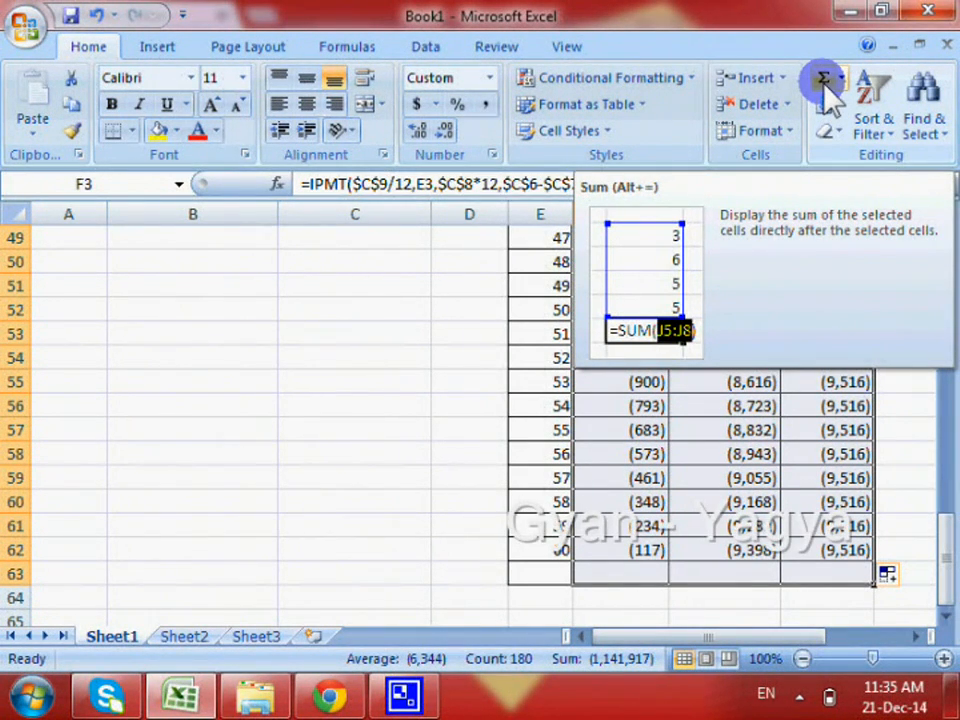
{"action": "left_click", "coordinate": [824, 80]}
{"action": "scroll", "coordinate": [762, 335], "scroll_direction": "down", "scroll_amount": 10}
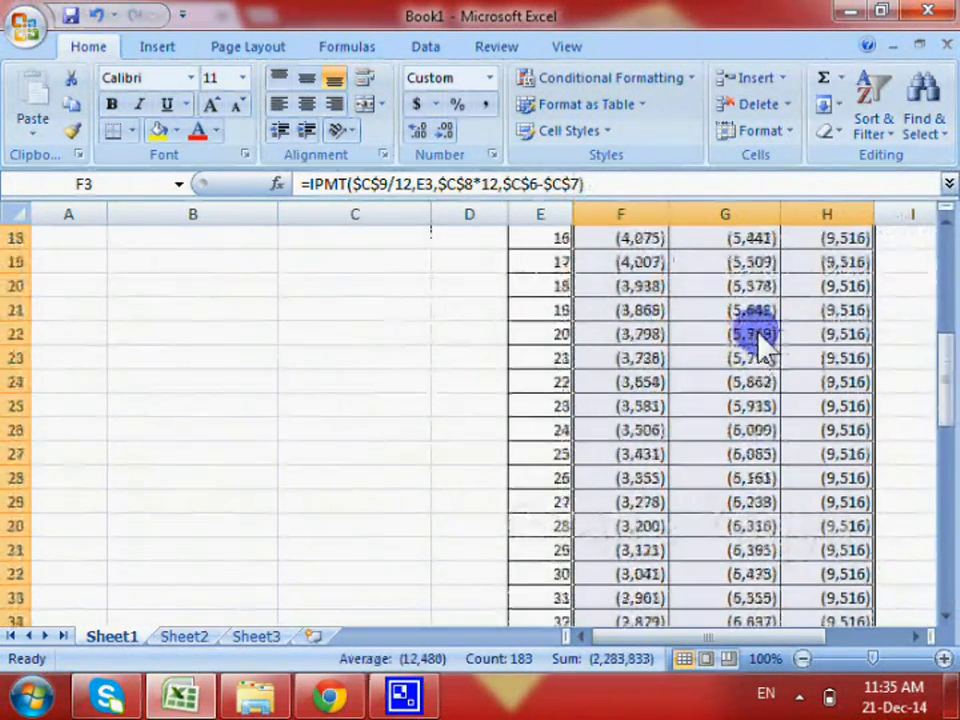
{"action": "scroll", "coordinate": [762, 340], "scroll_direction": "down", "scroll_amount": 7}
{"action": "key", "text": "ctrl+Down"}
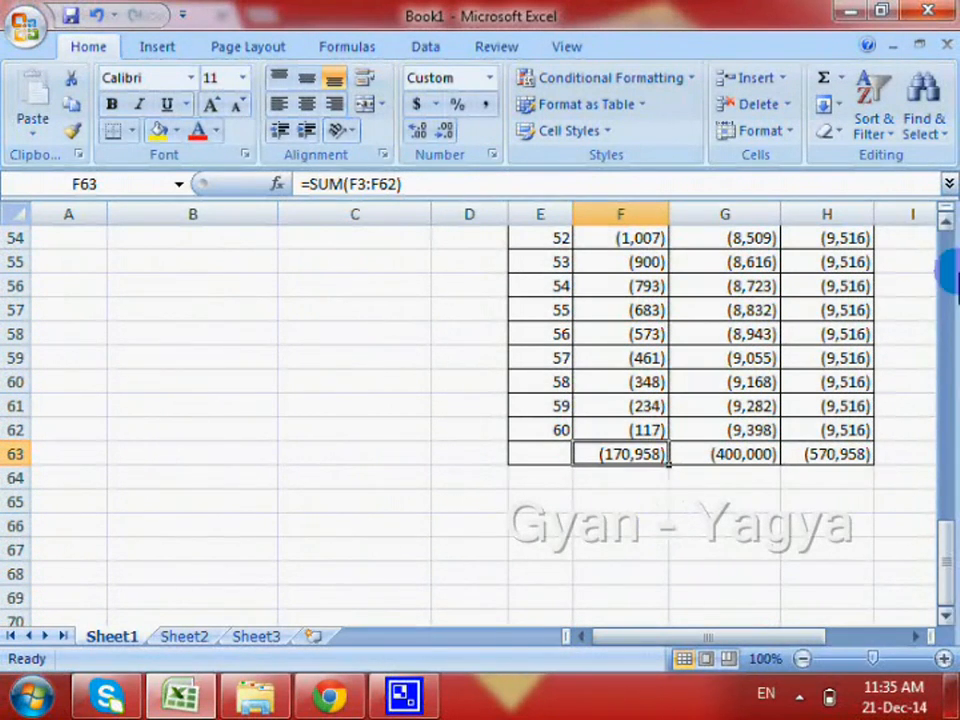